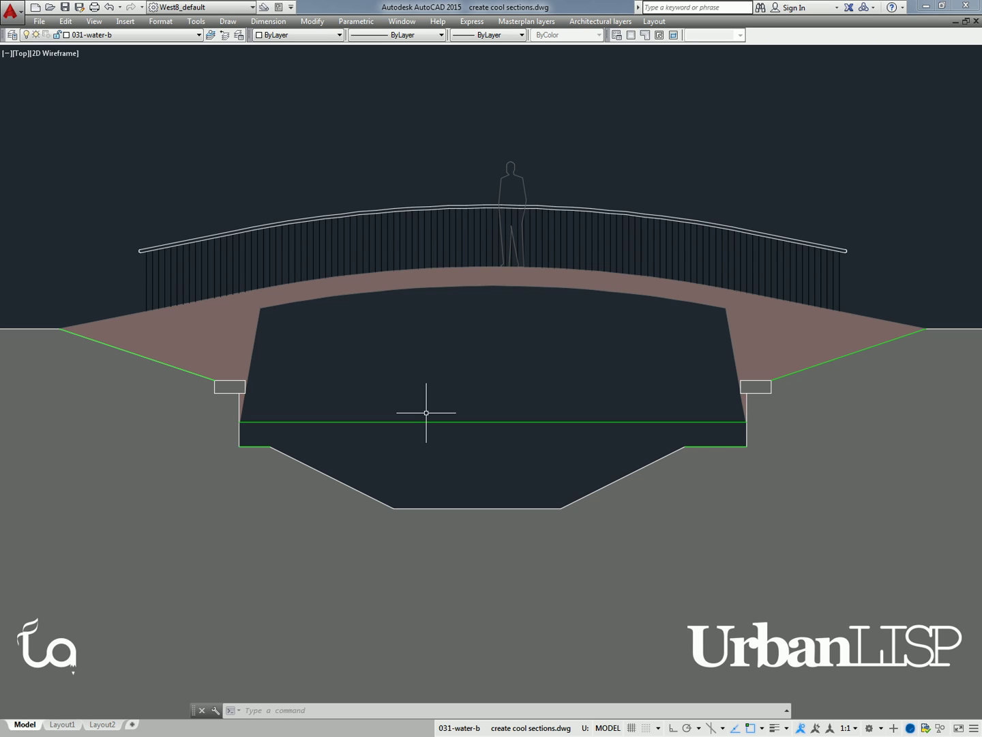
- Run WIE on the green waterline to place small waves under the bridge
type("WIe")
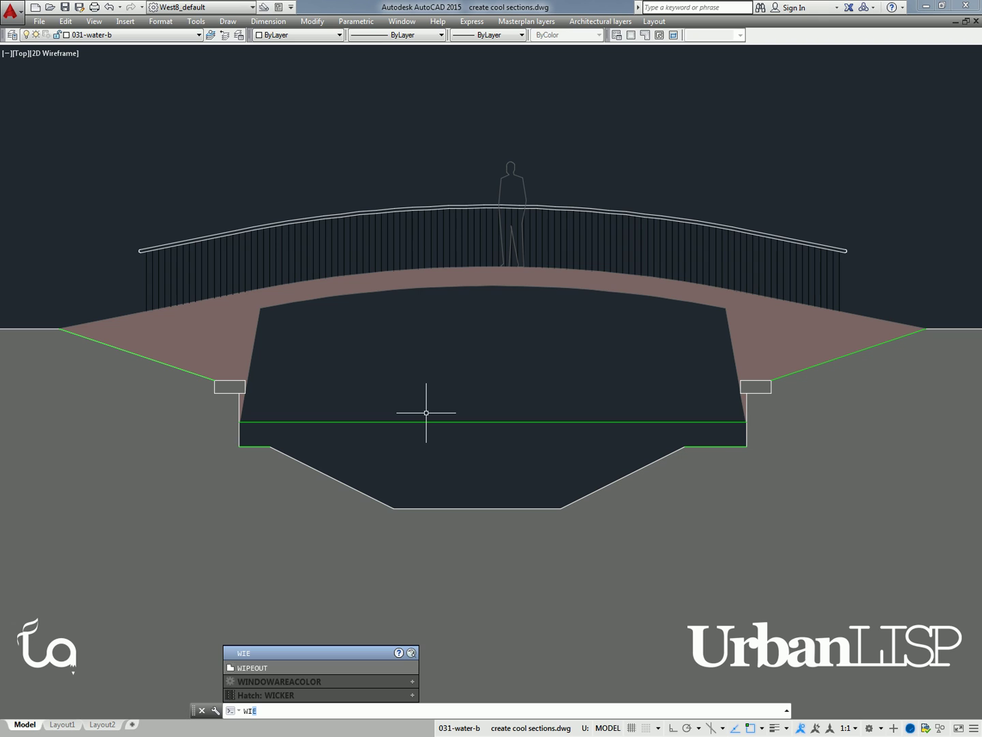
key("Return")
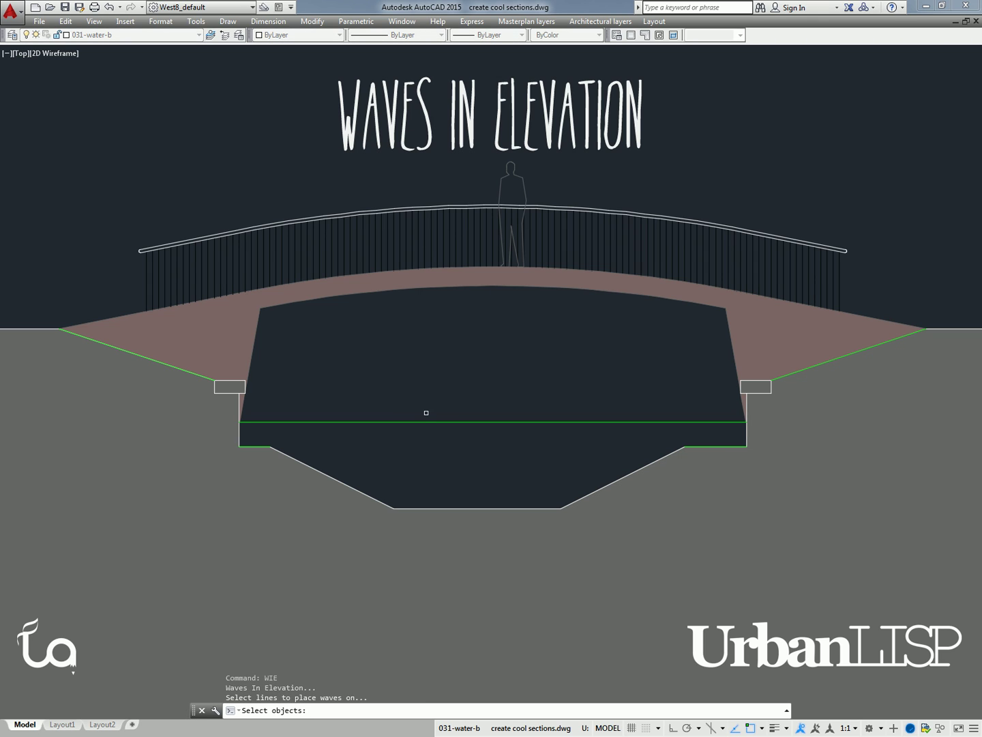
left_click(428, 422)
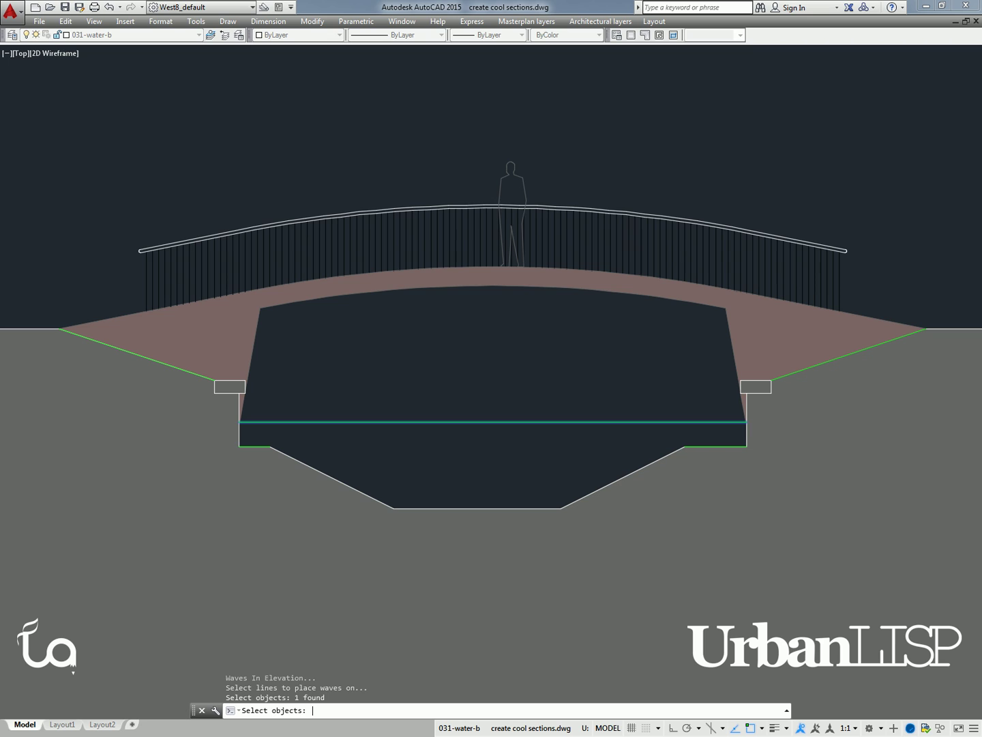
key("Return")
key("Return")
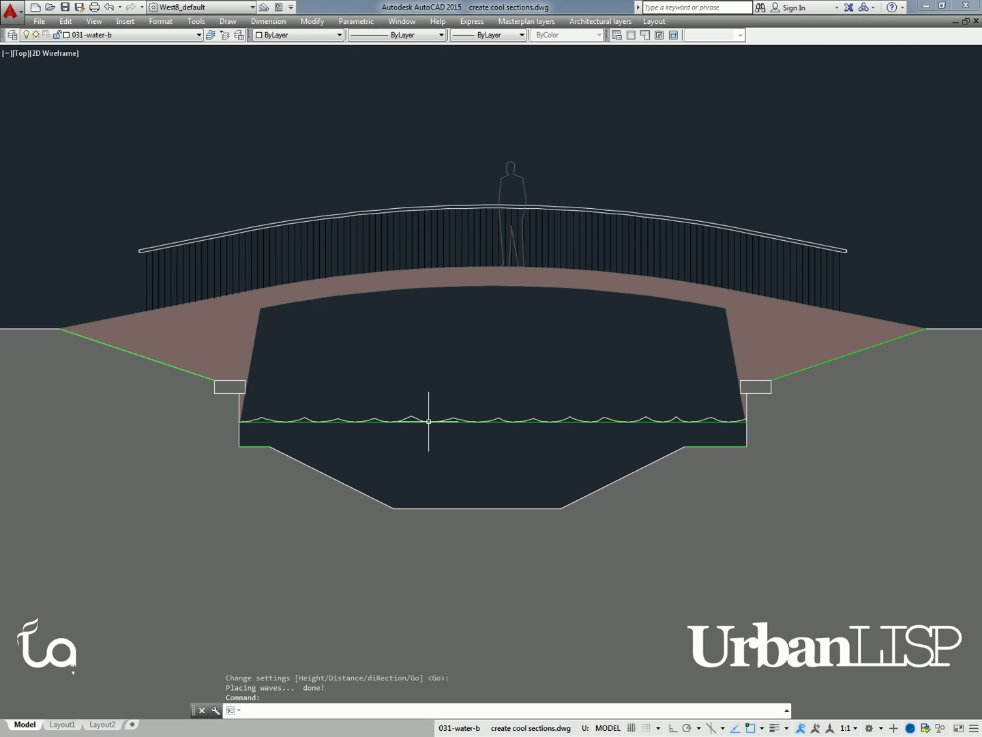
- Undo the small waves and rerun WIE on the previously selected waterline
type("u")
key("Return")
type("WIe")
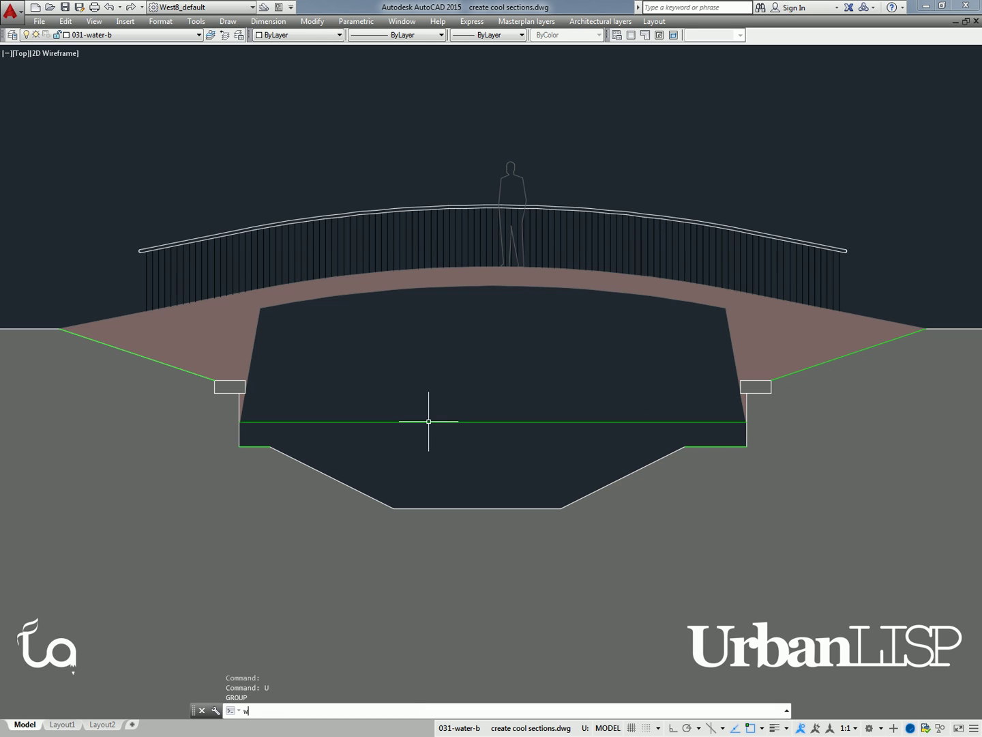
key("Return")
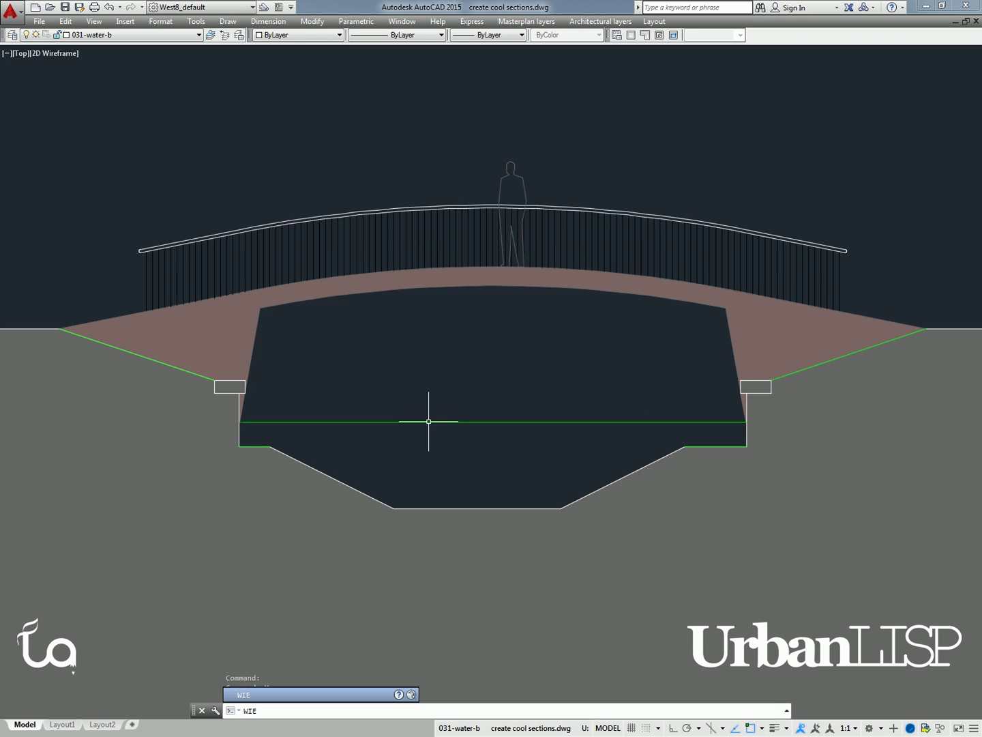
type("p")
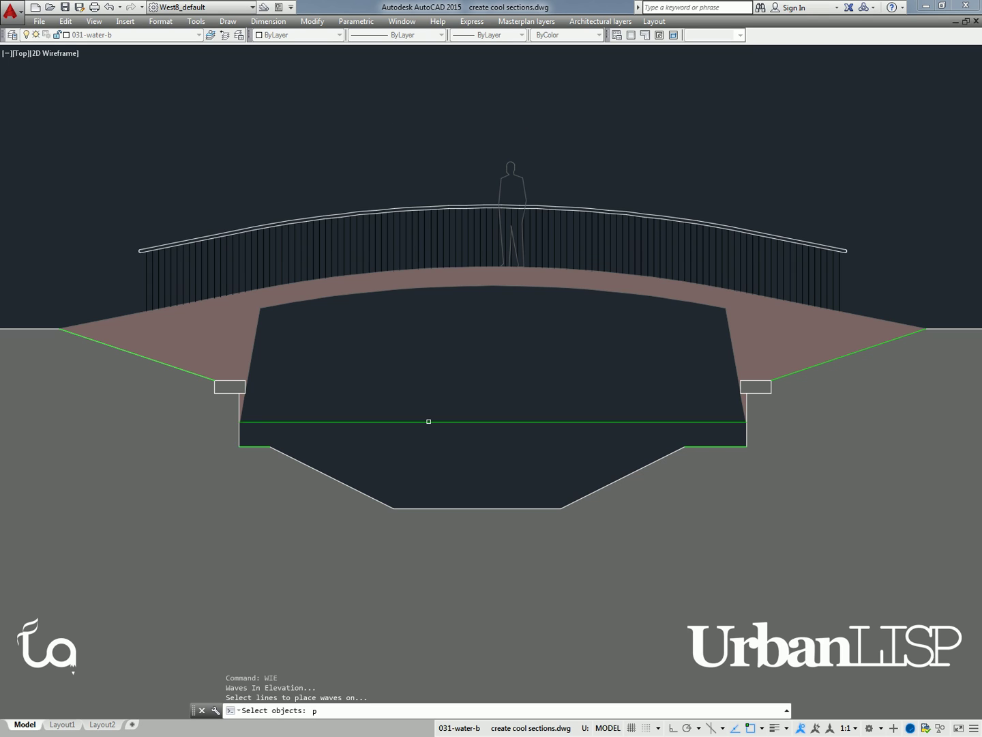
key("Return")
- Set the wave height range to 0.1–0.2 and place the taller waves
key("Return")
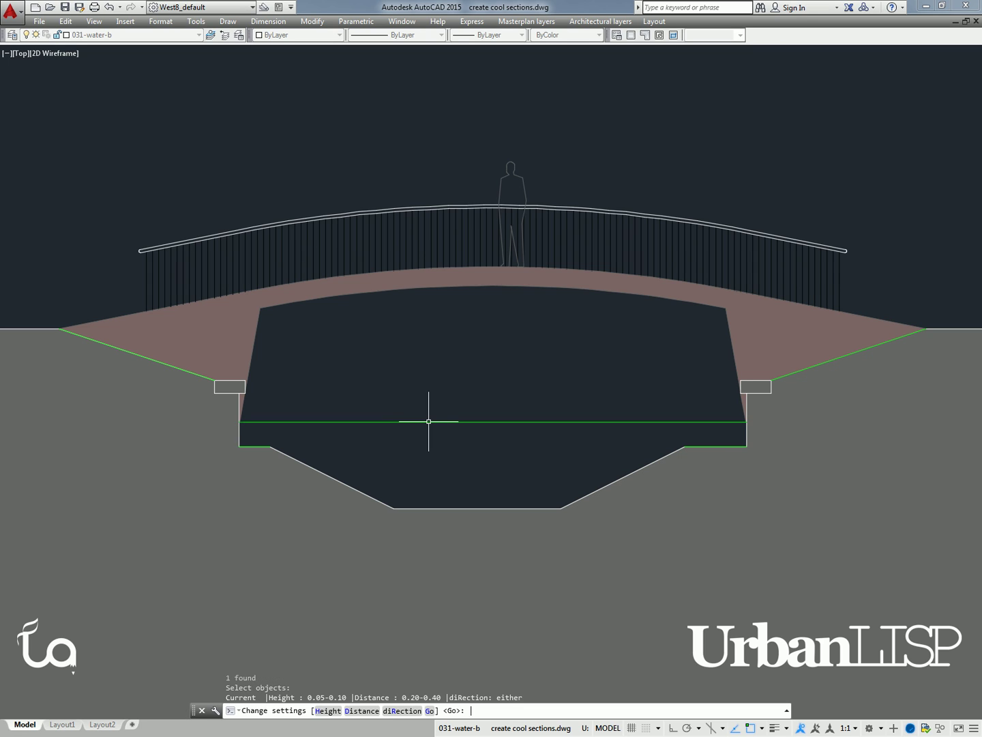
type("h")
key("Return")
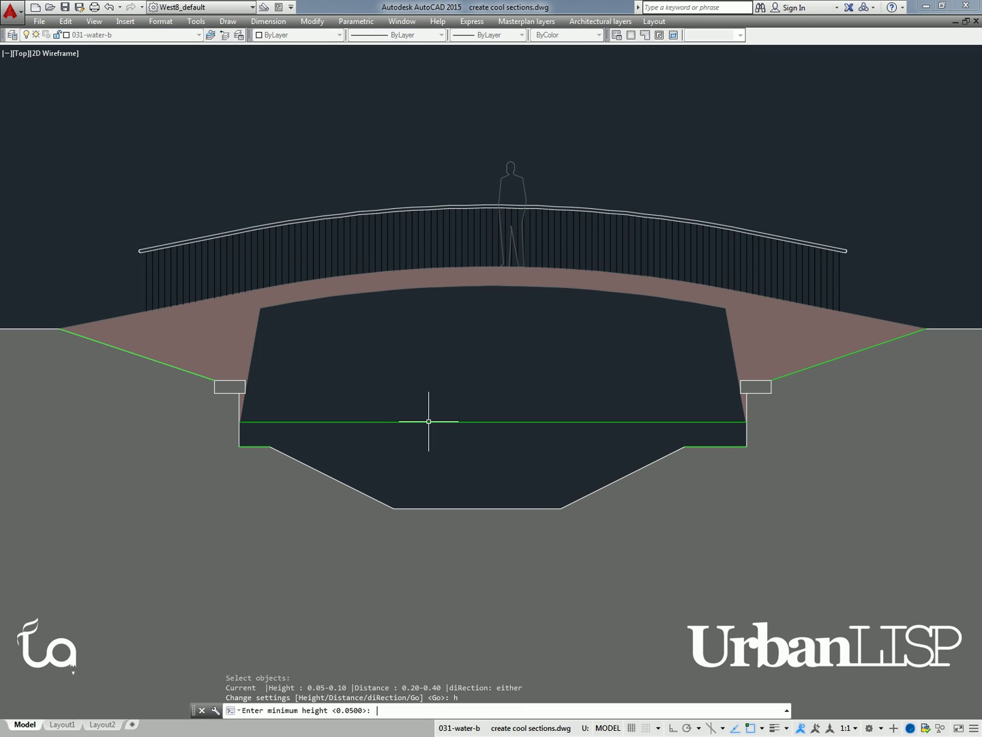
type("0.1")
key("Return")
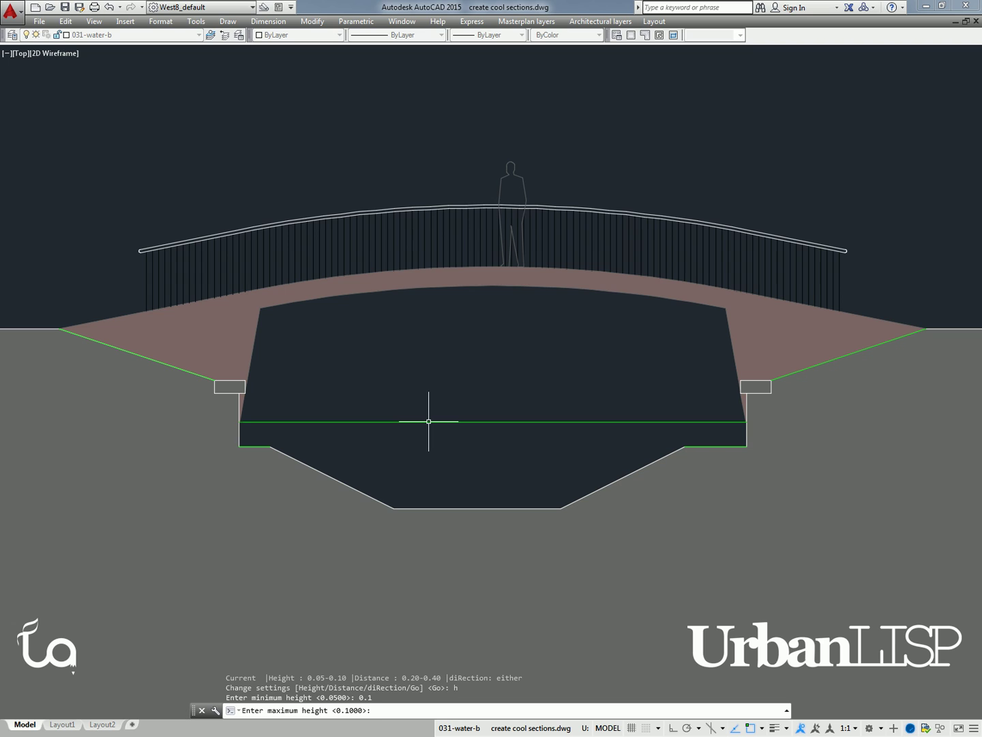
type("0.2")
key("Return")
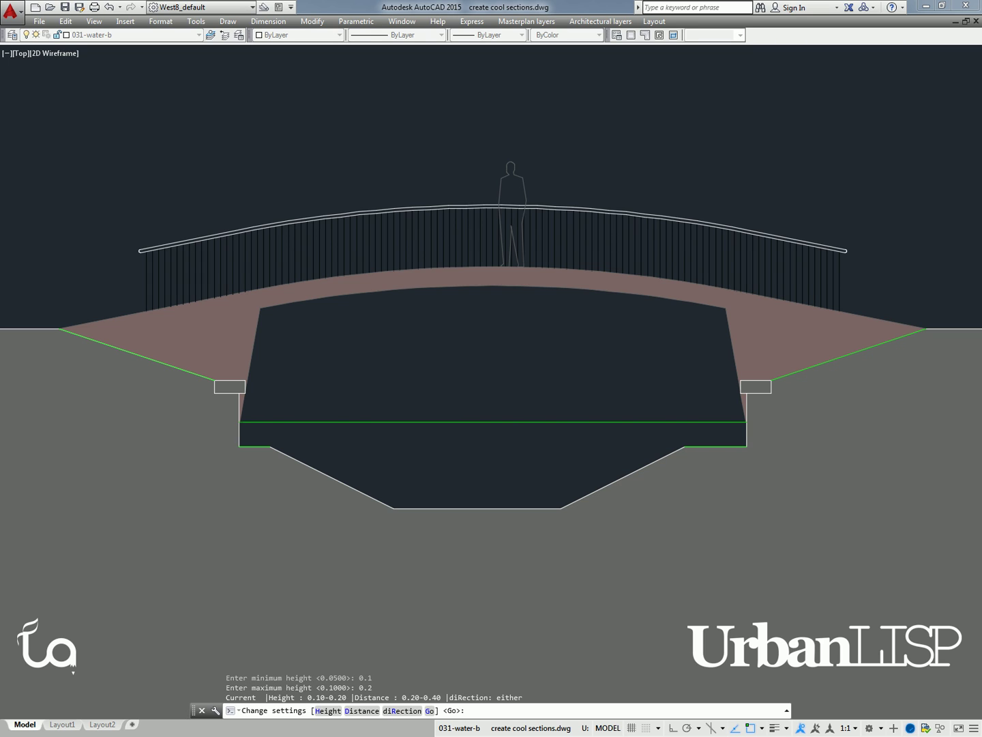
key("Return")
type("1a")
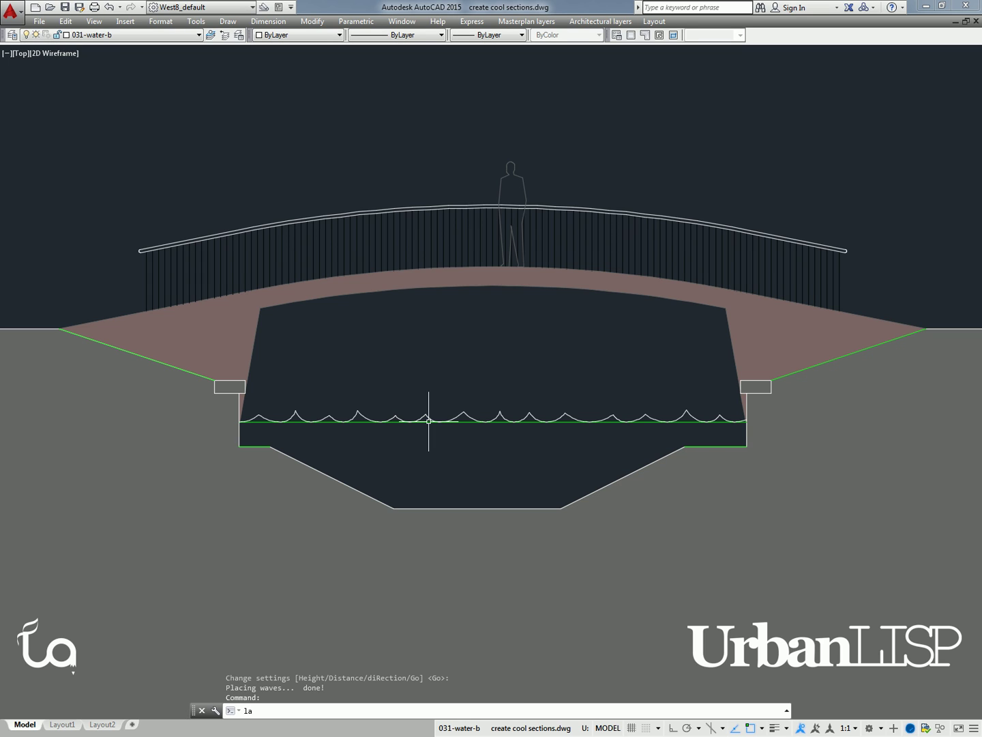
type("yiso")
key("Return")
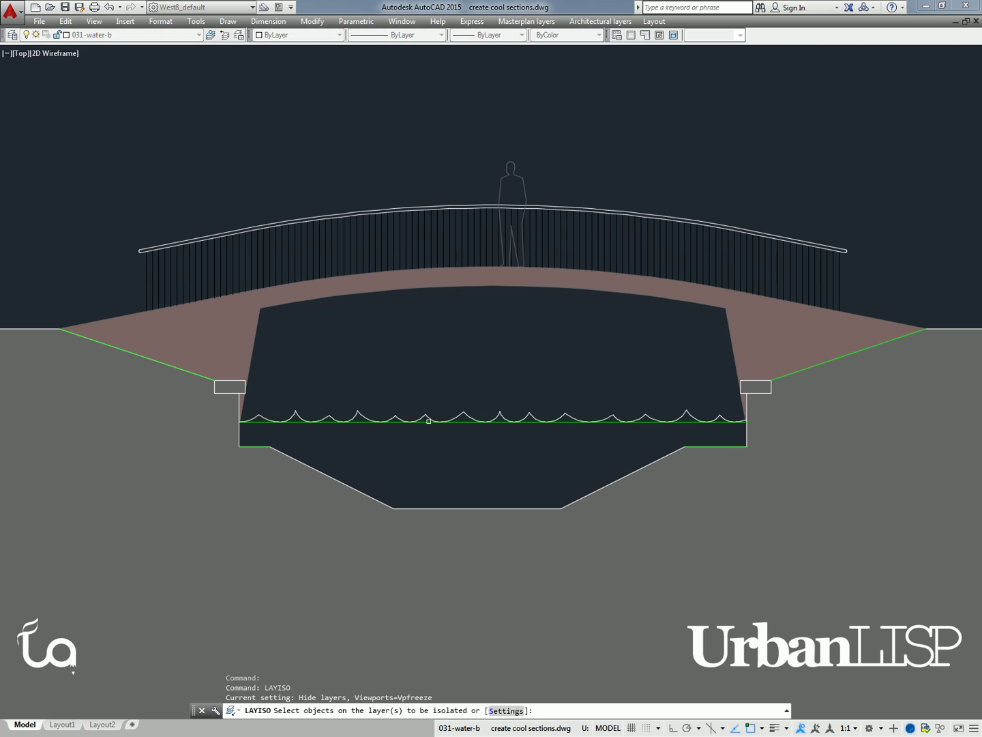
- Isolate the waves and channel-bottom layers with LAYISO
left_click(428, 421)
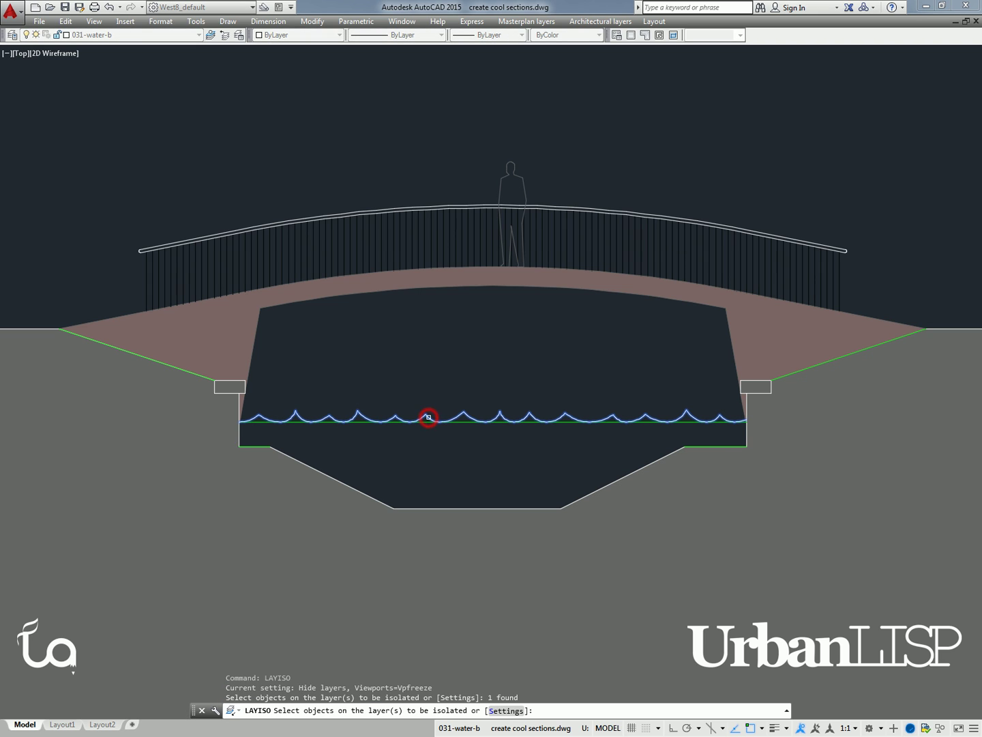
left_click(433, 508)
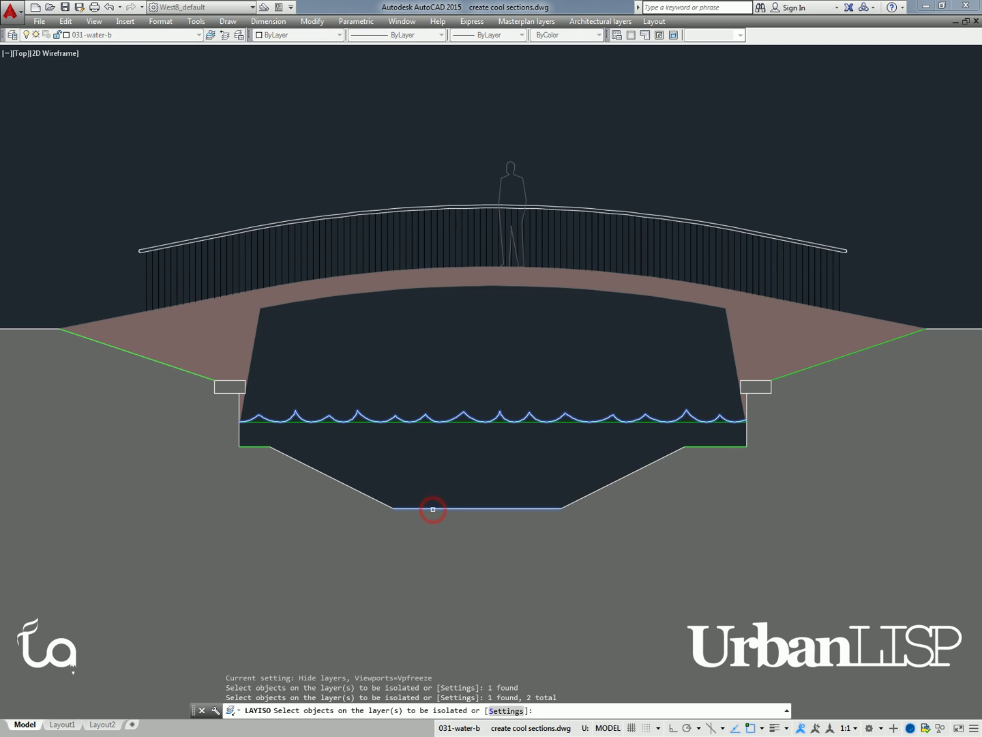
key("Return")
- Create a closed boundary polyline around the water body with BO
type("bo")
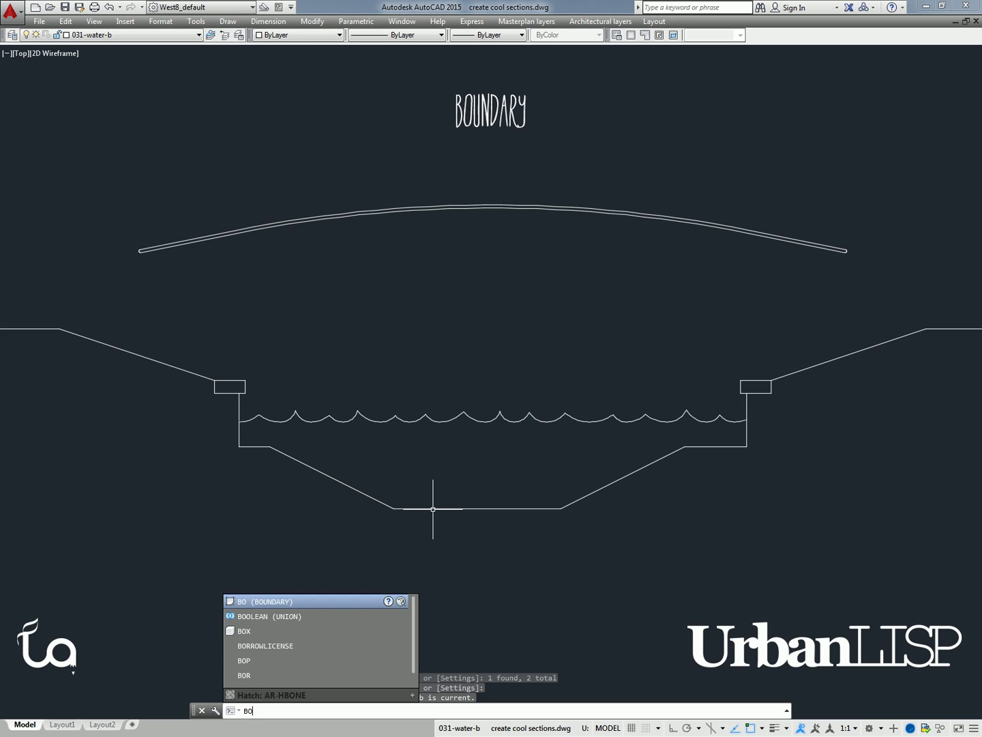
key("Return")
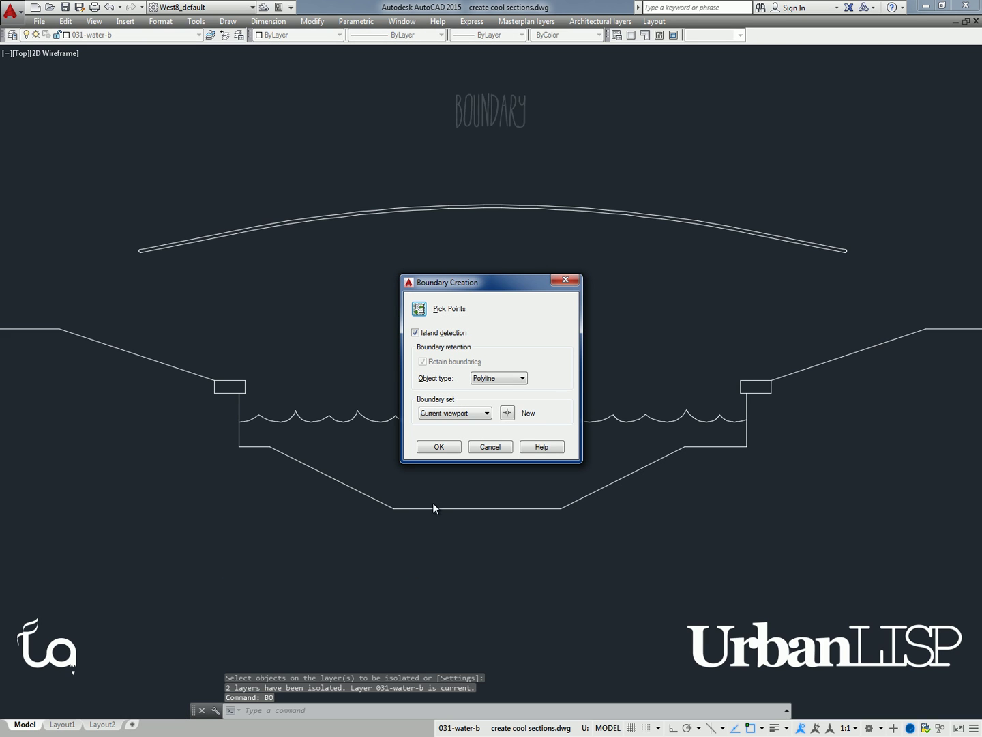
left_click(437, 447)
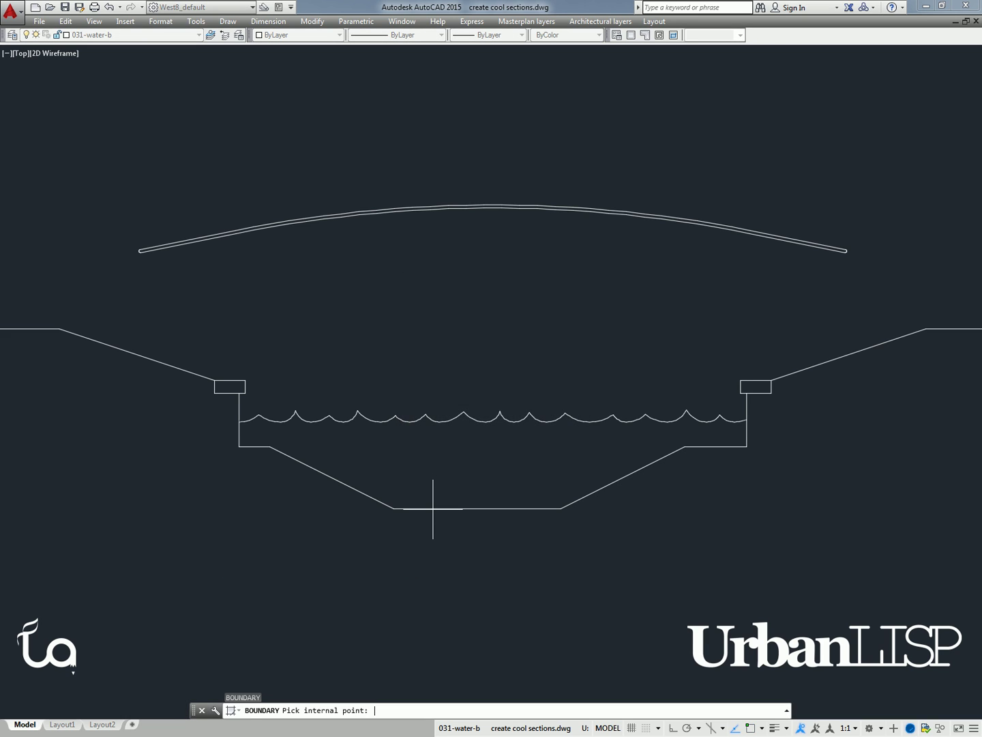
left_click(435, 449)
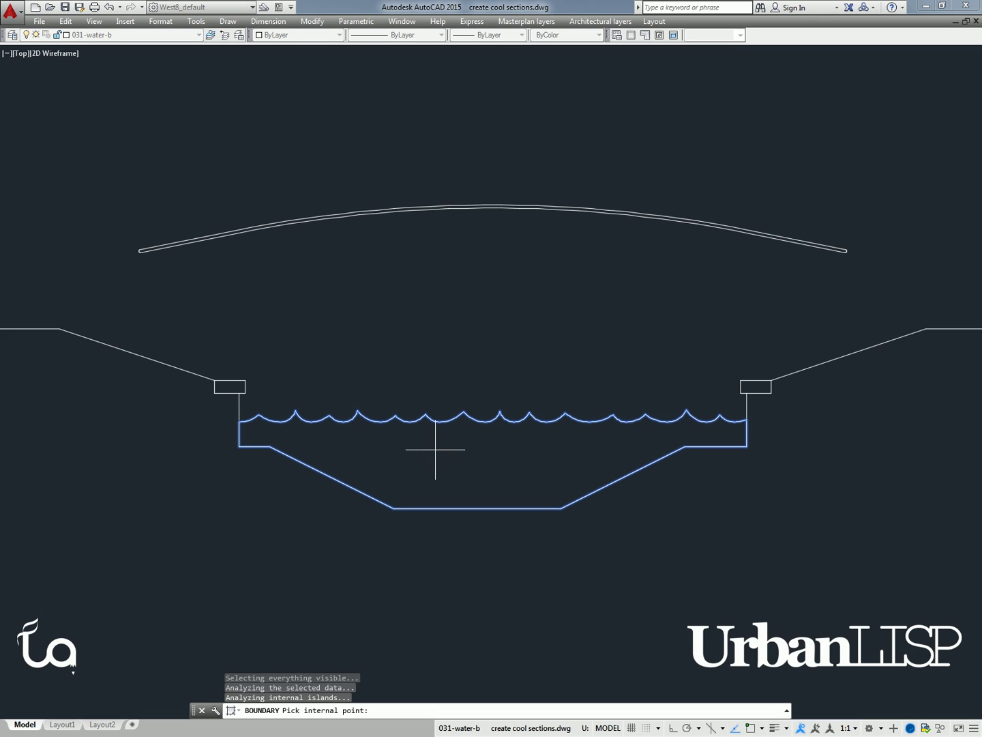
key("Return")
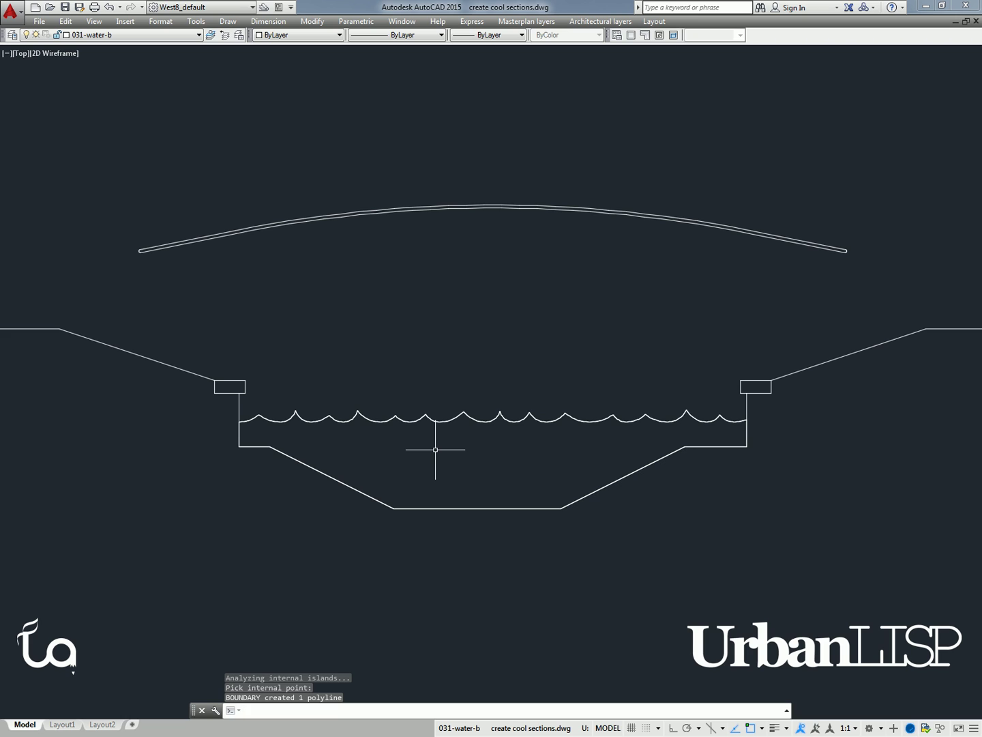
- Make 031-water-h current and solid-hatch the last-created water boundary with HS
left_click(151, 35)
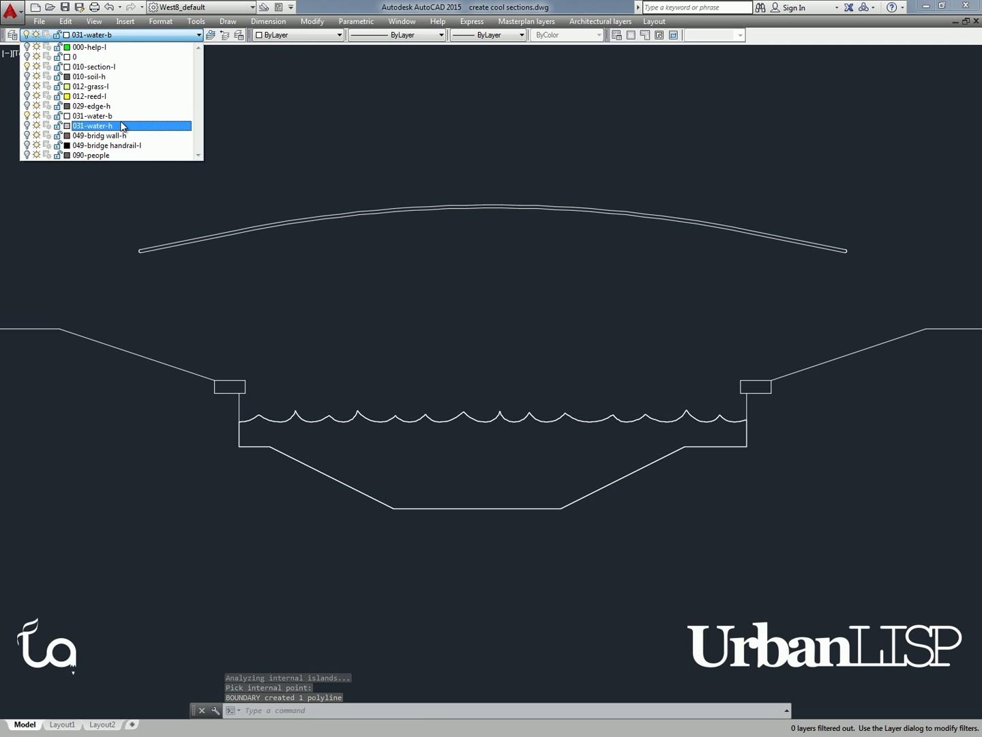
left_click(86, 127)
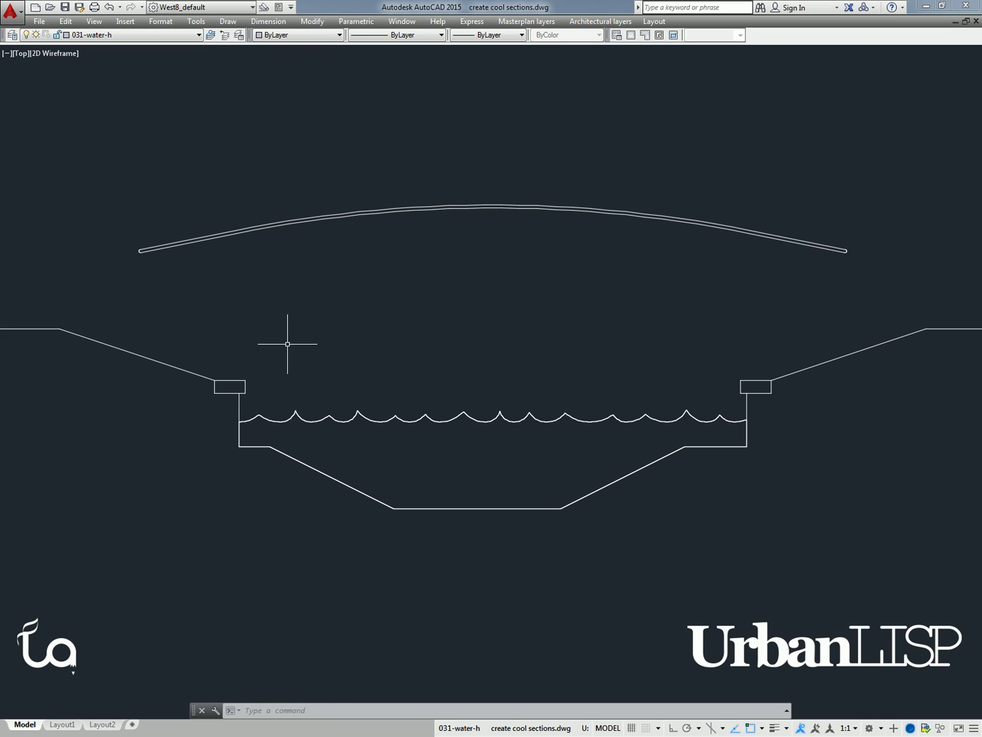
type("HS")
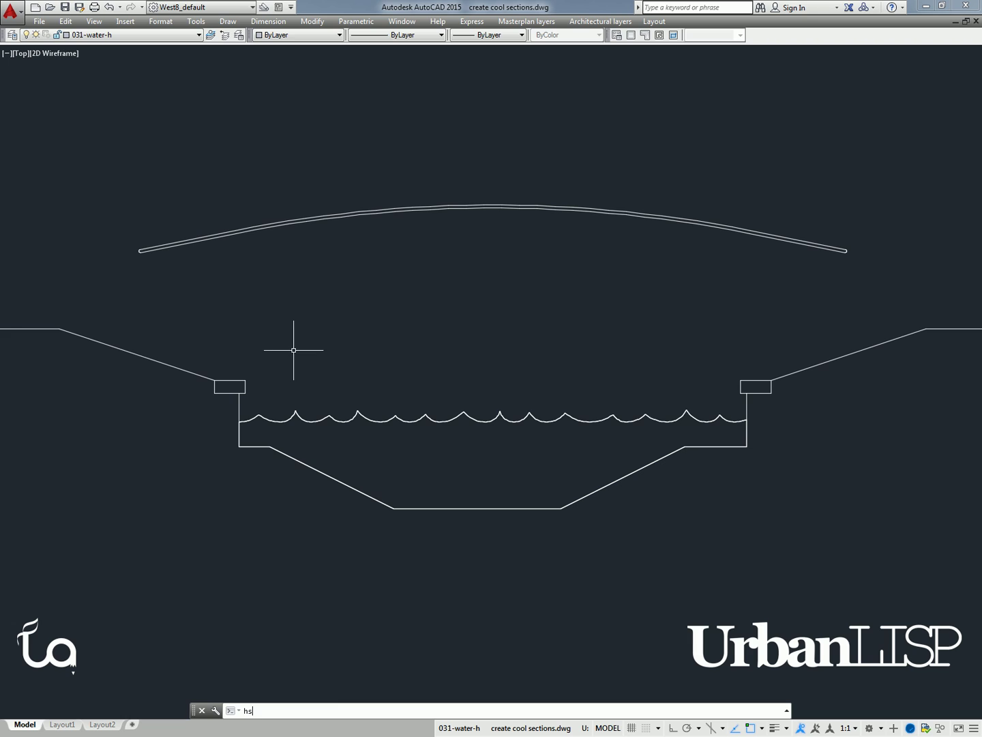
key("Return")
type("l")
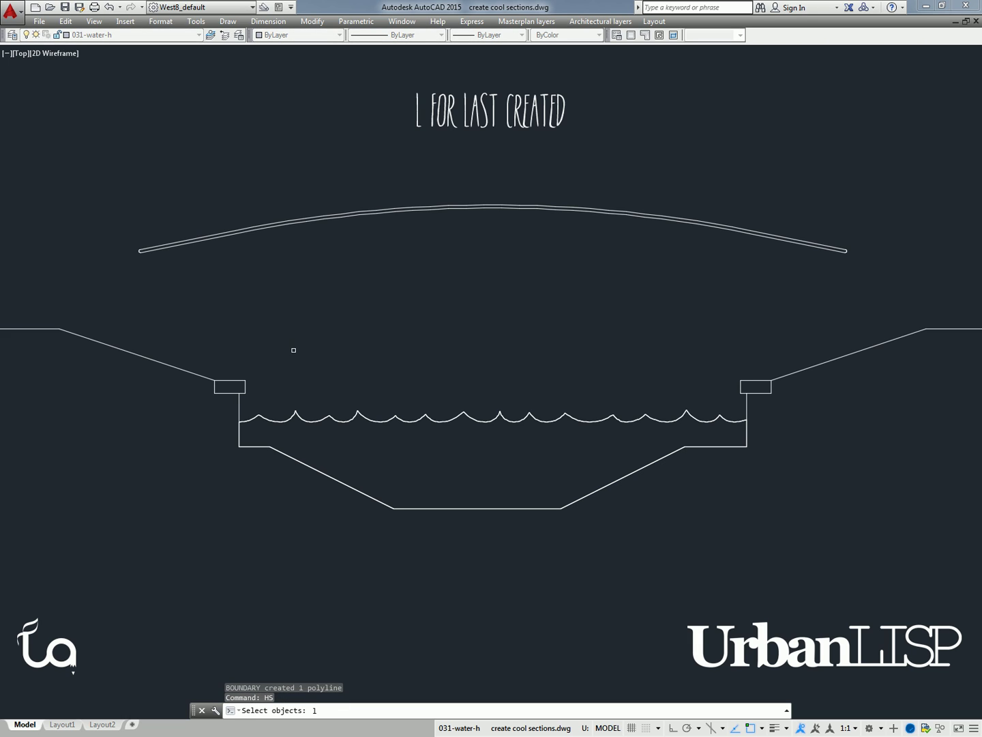
key("Return")
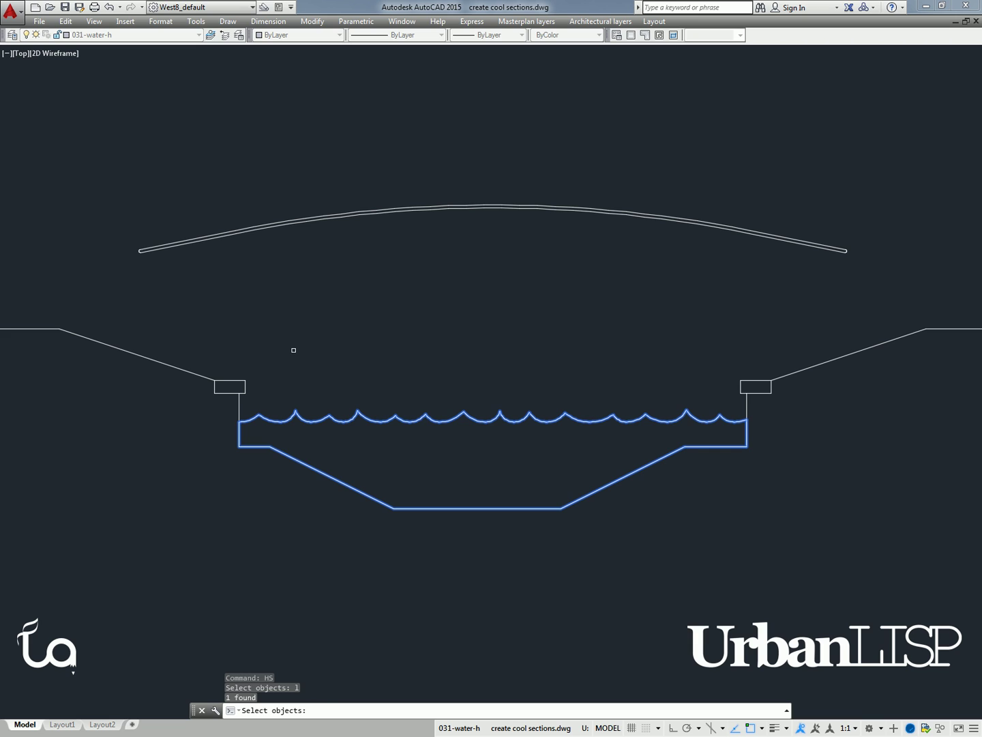
key("Return")
left_click(365, 380)
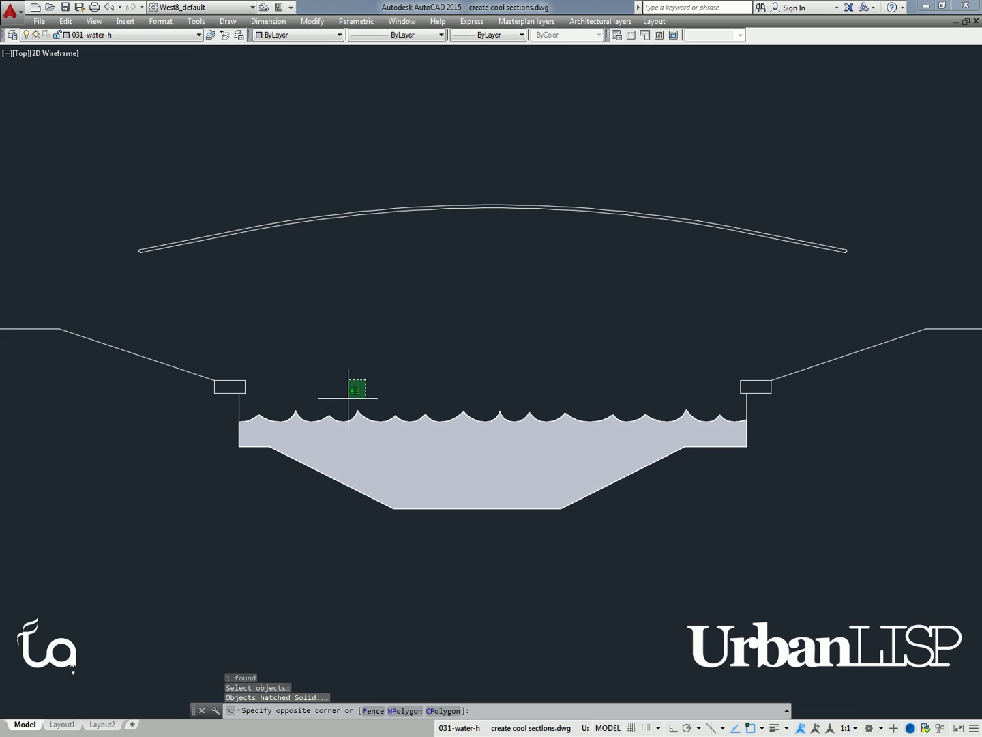
left_click(344, 414)
- Send the selected solid water fill to the back with Draw Order
right_click(345, 416)
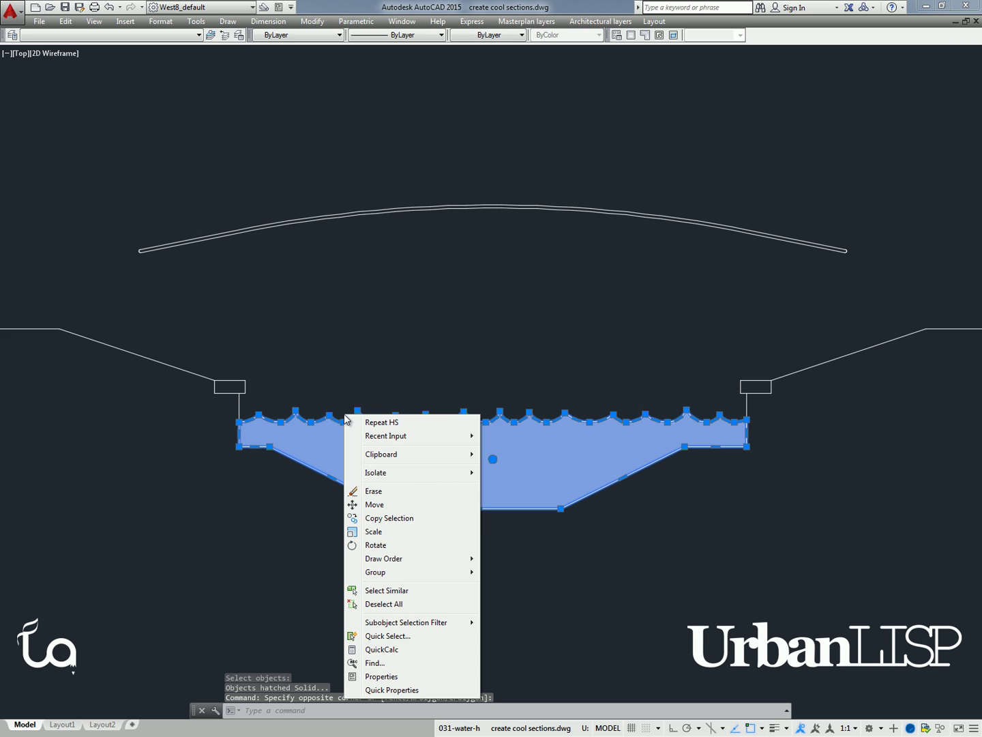
mouse_move(406, 559)
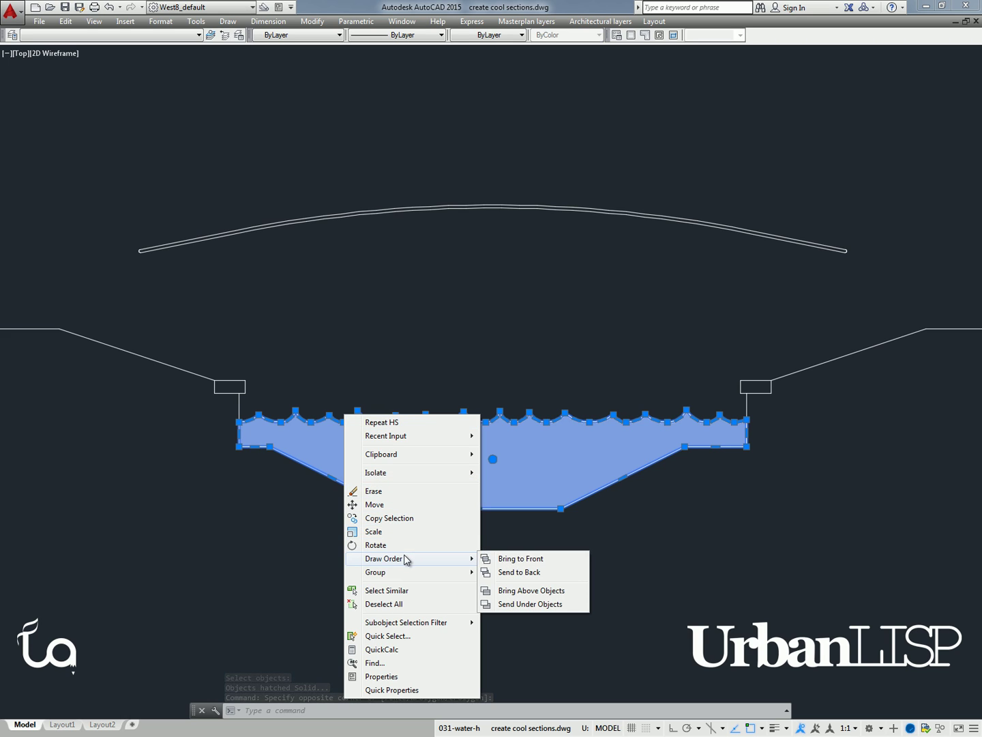
left_click(511, 572)
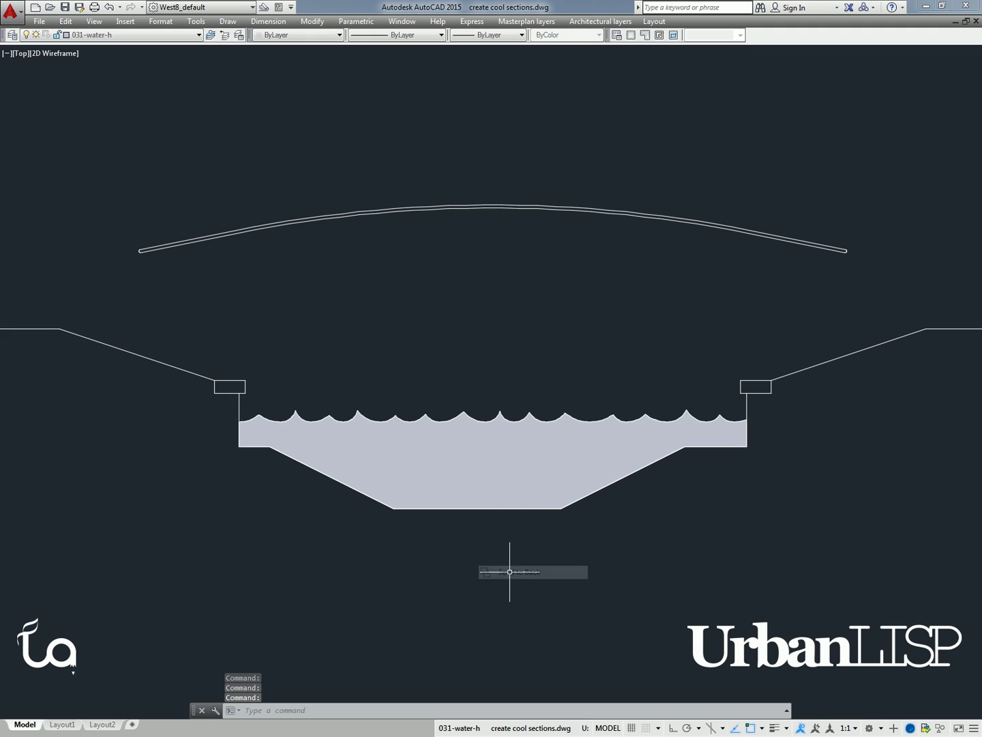
- Turn all layers back on with LAYON and make 012-grass-l current
type("layon")
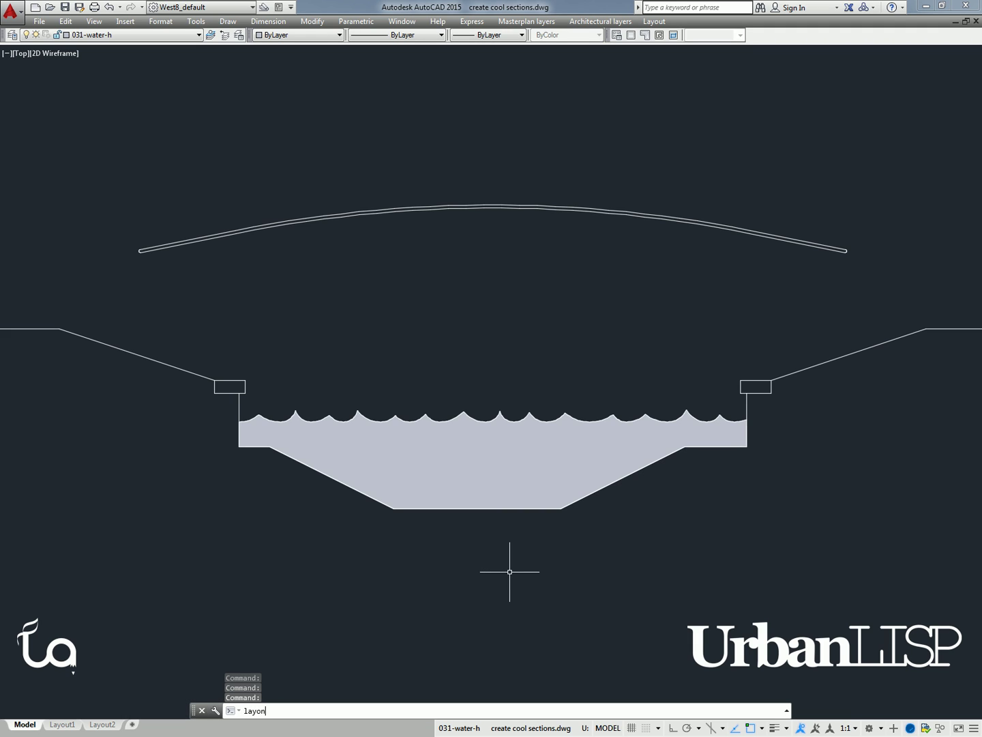
key("Return")
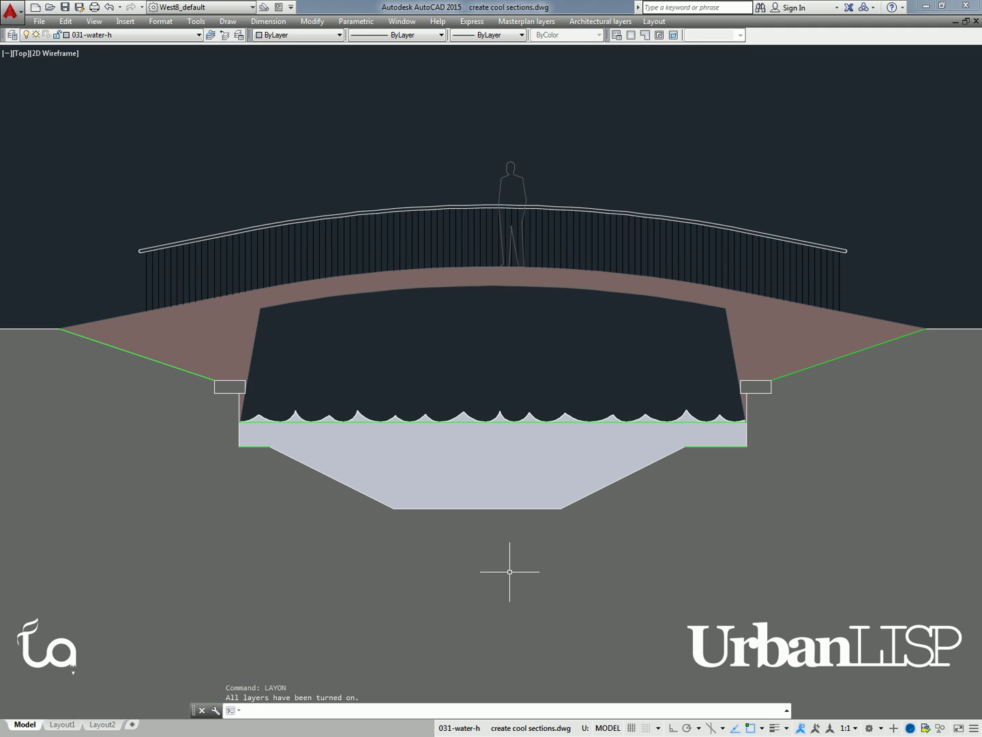
left_click(122, 35)
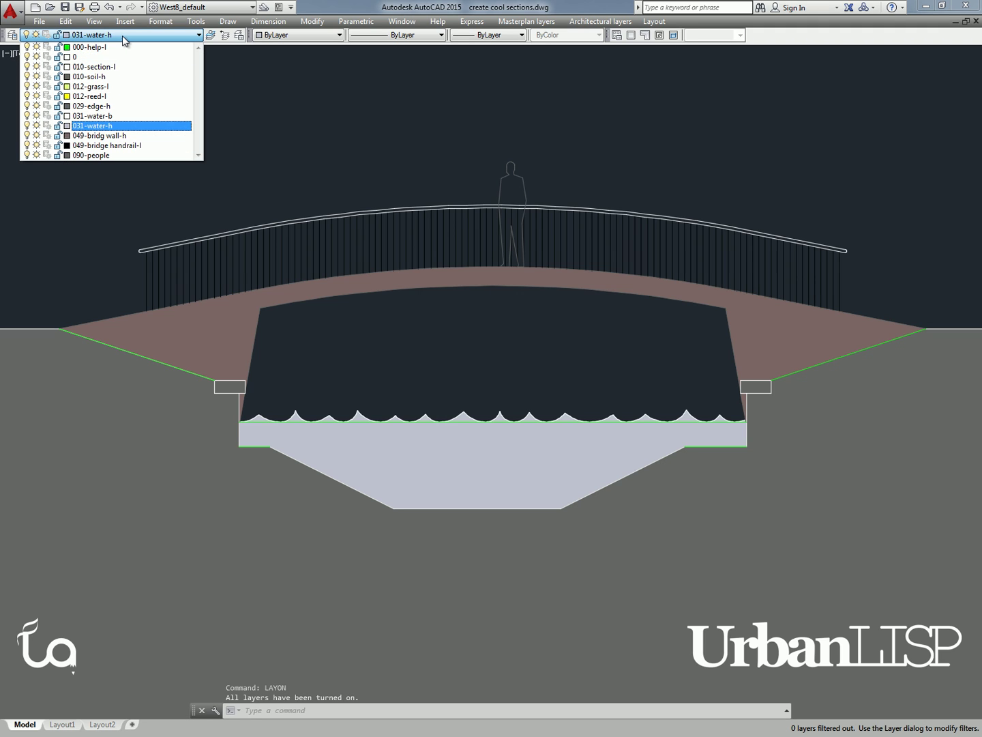
left_click(127, 87)
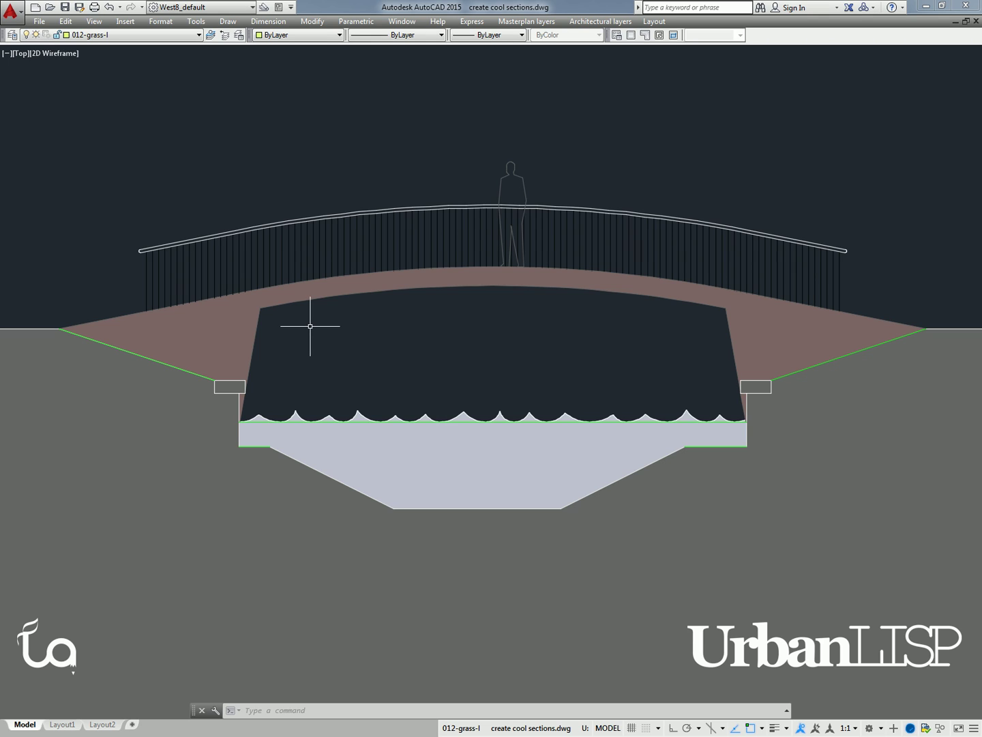
- Place grass along the left slope line with default GIE settings
type("gie")
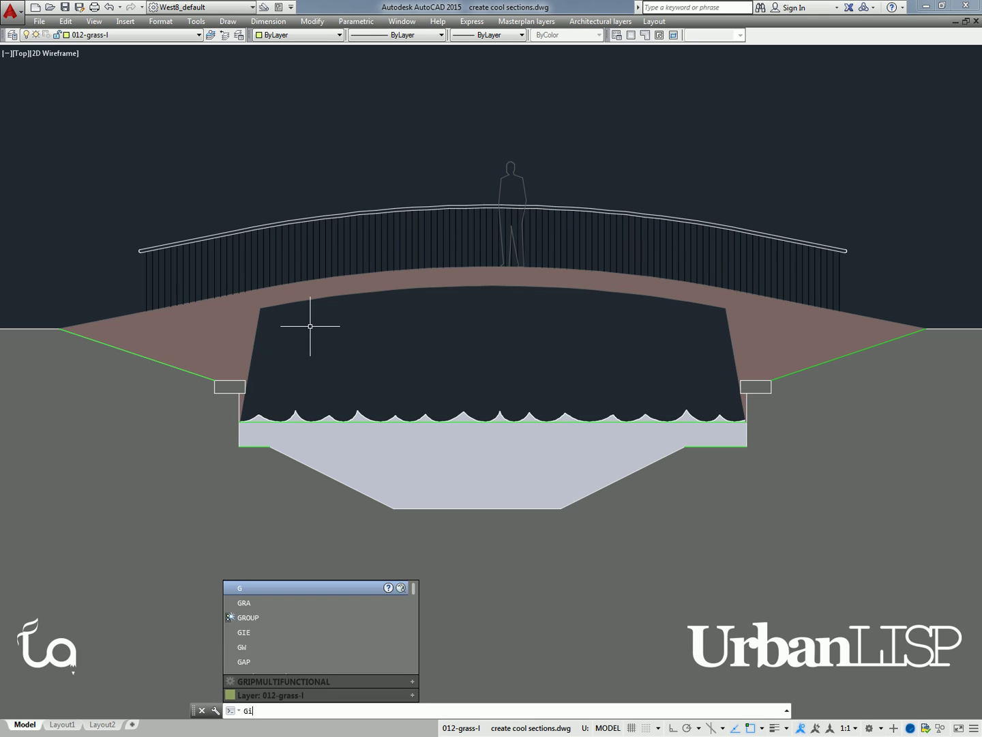
key("Return")
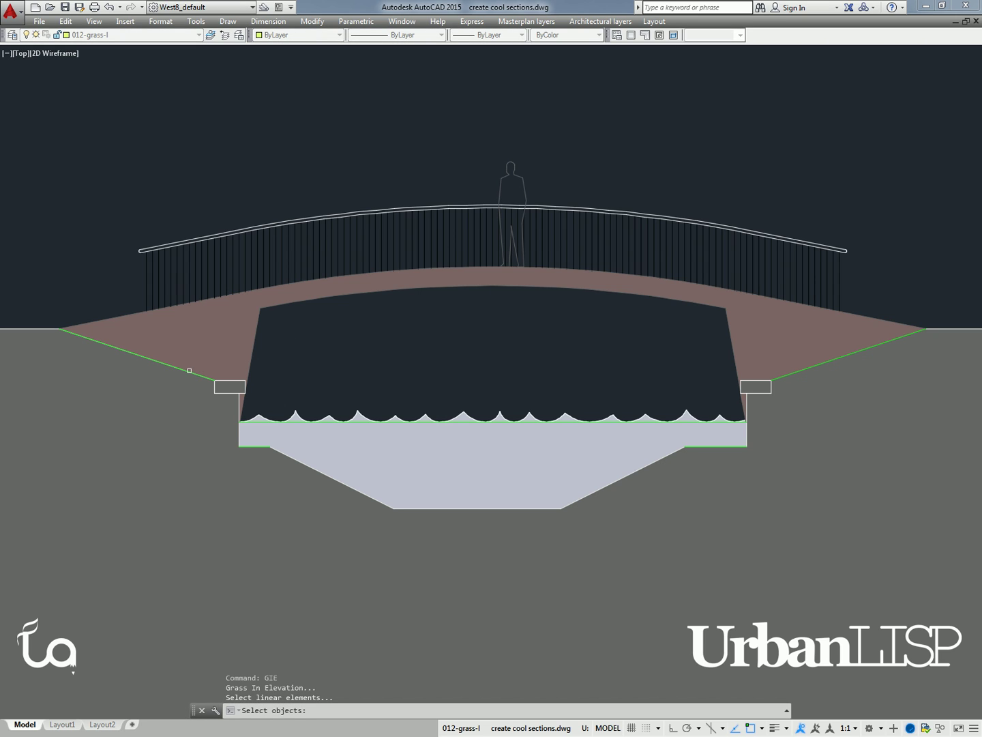
left_click(188, 371)
key("Return")
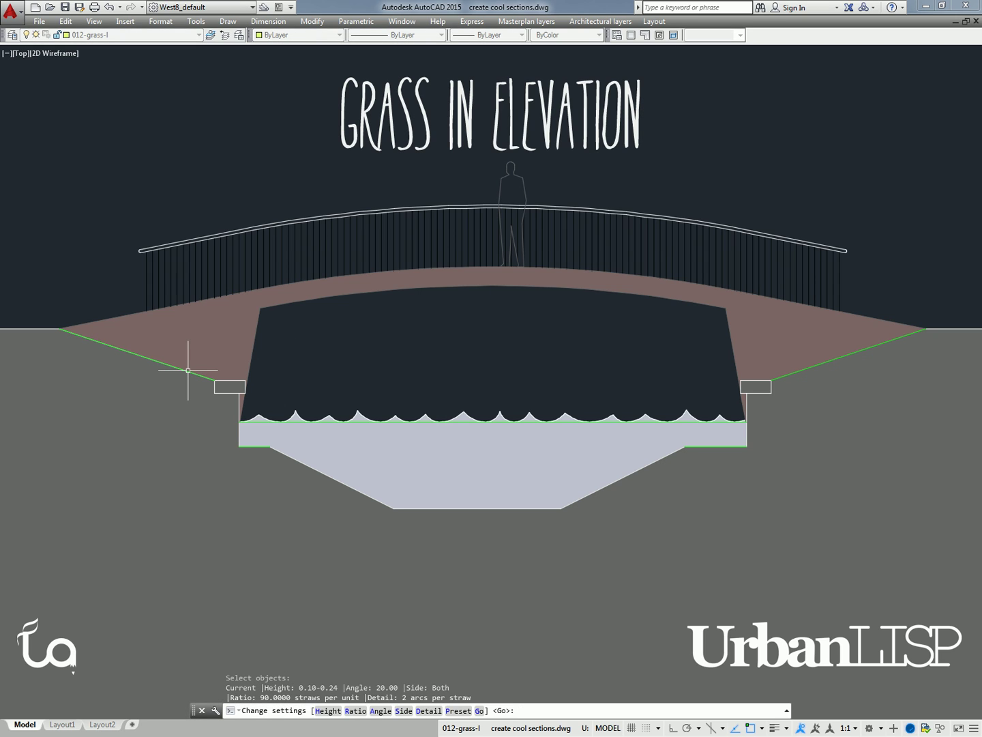
key("Return")
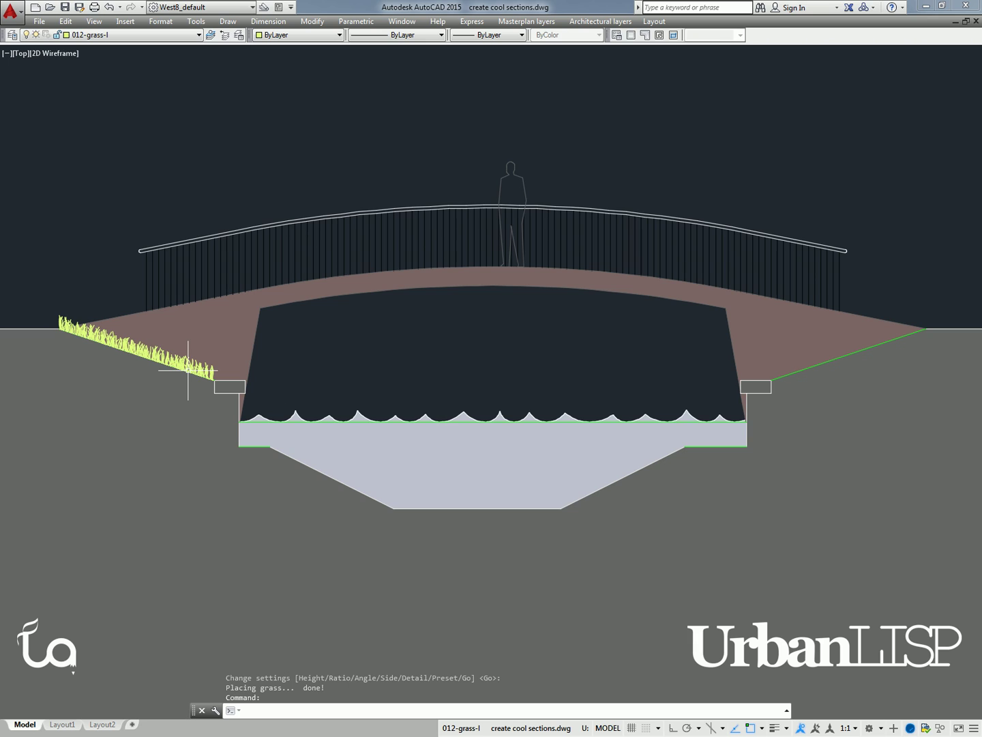
- Grow preset 11 Wild (200–500 mm) grass along the right slope line
type("G")
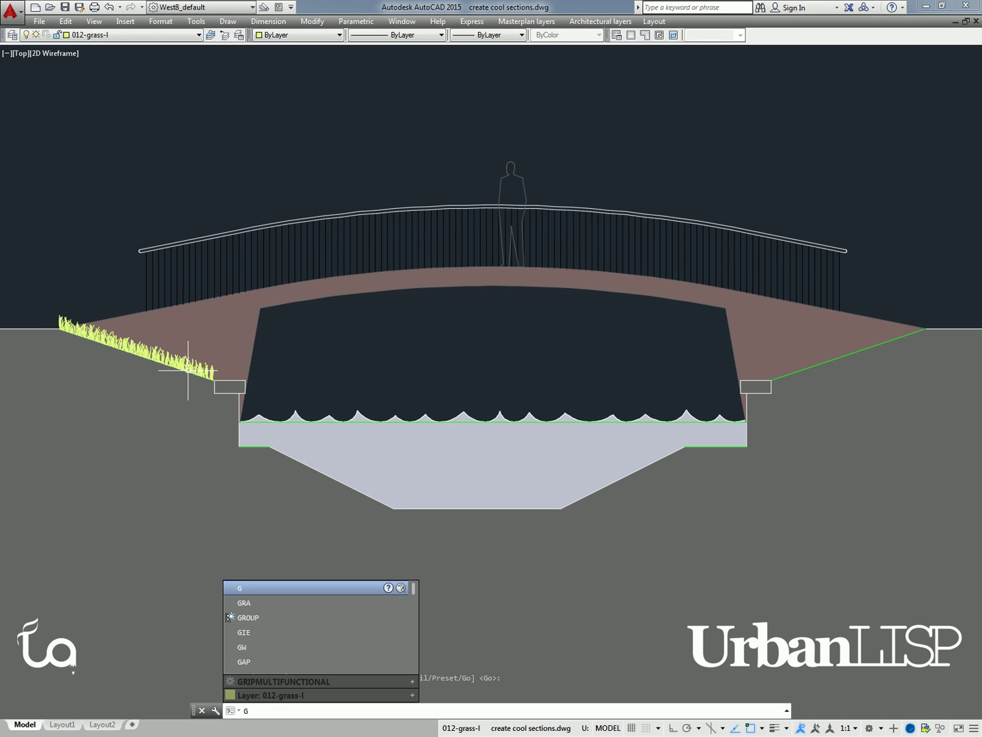
type("IE")
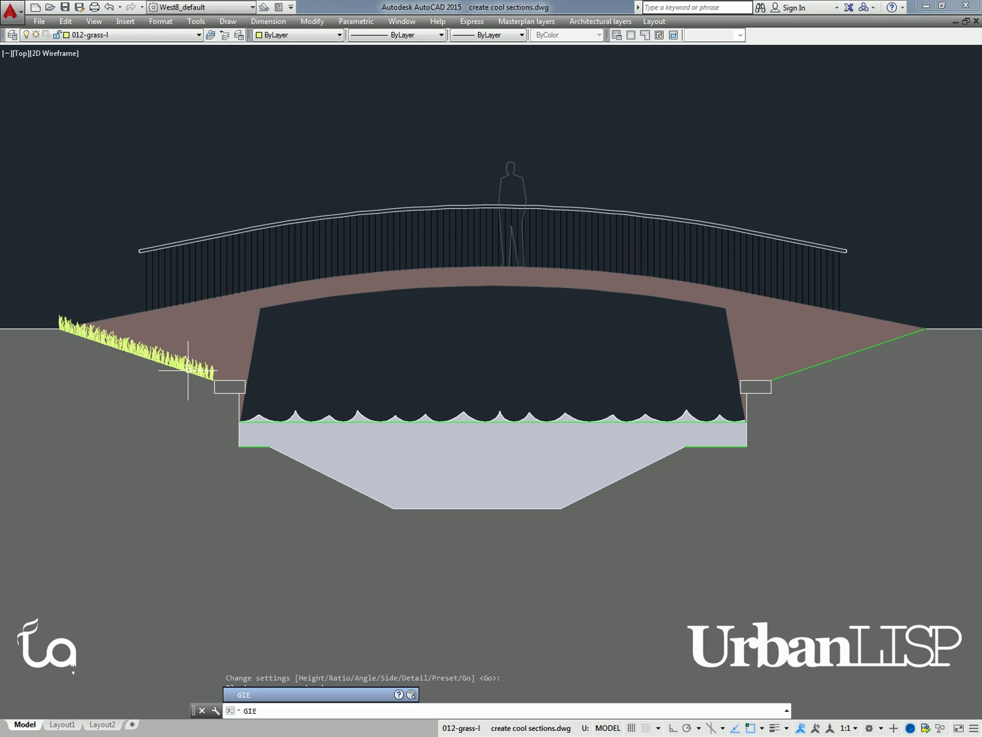
key("Return")
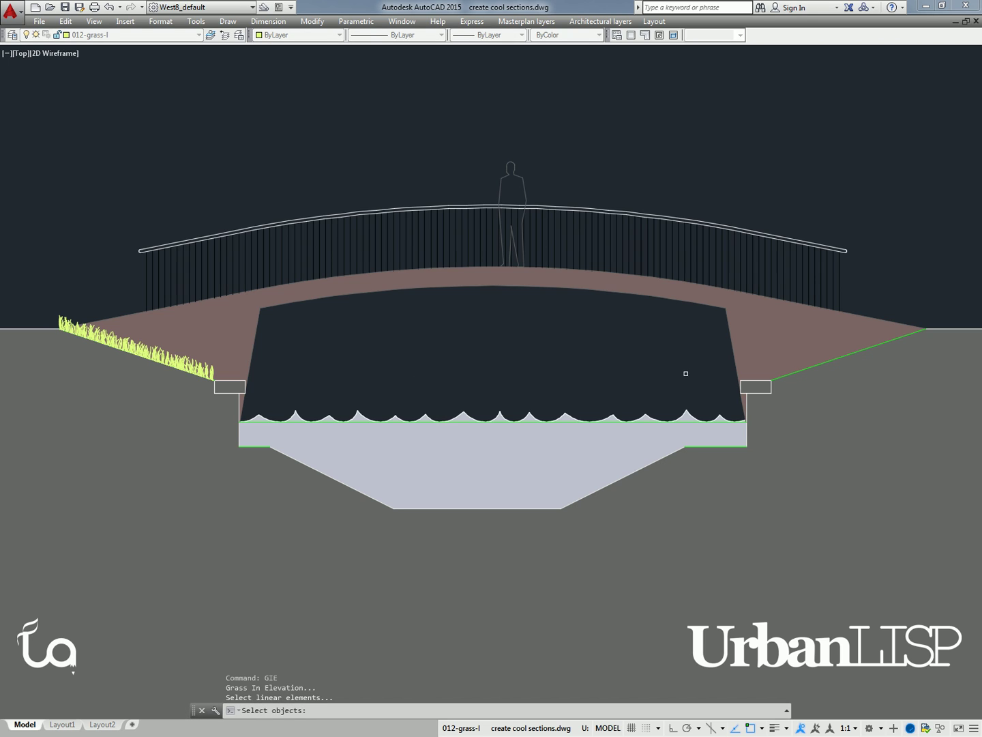
left_click(786, 375)
key("Return")
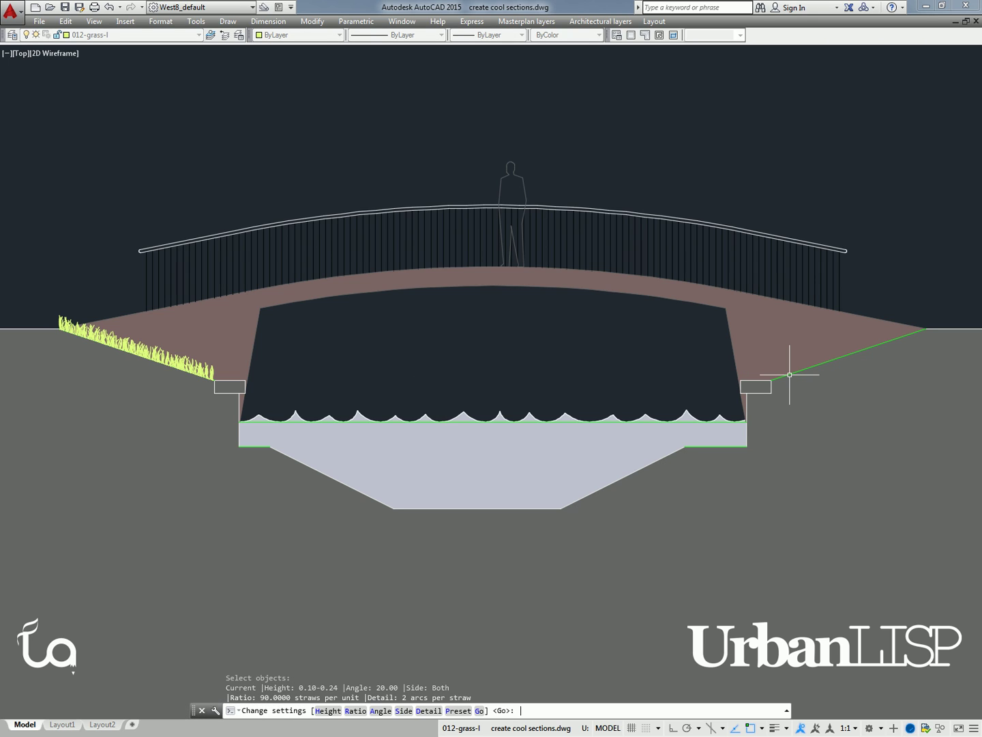
type("p")
key("Return")
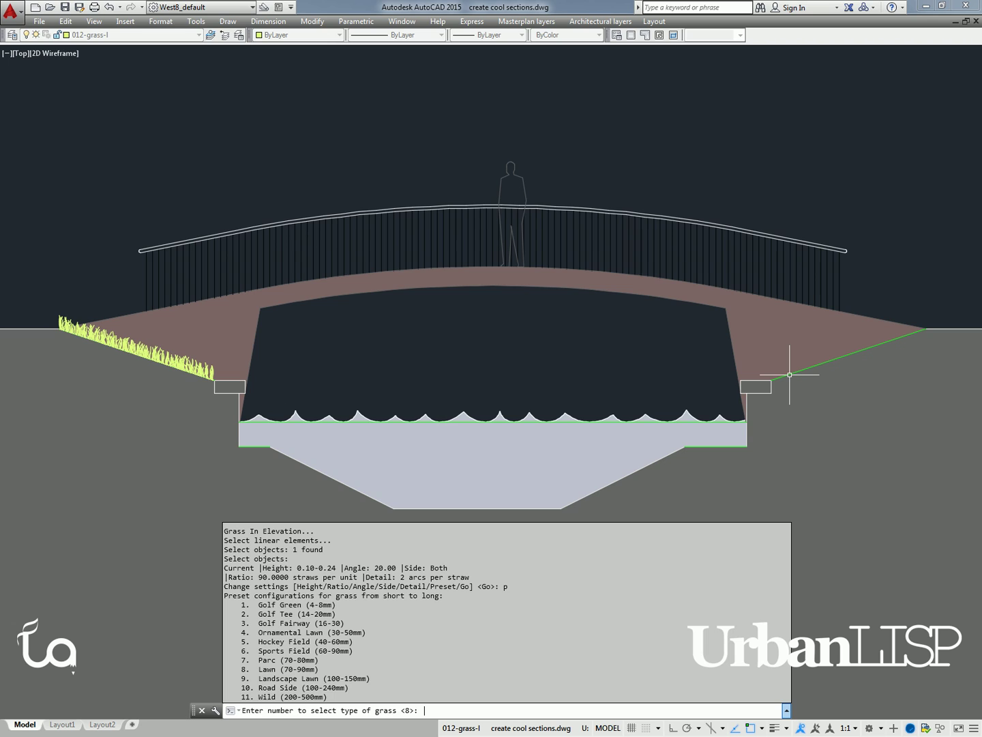
type("11")
key("Return")
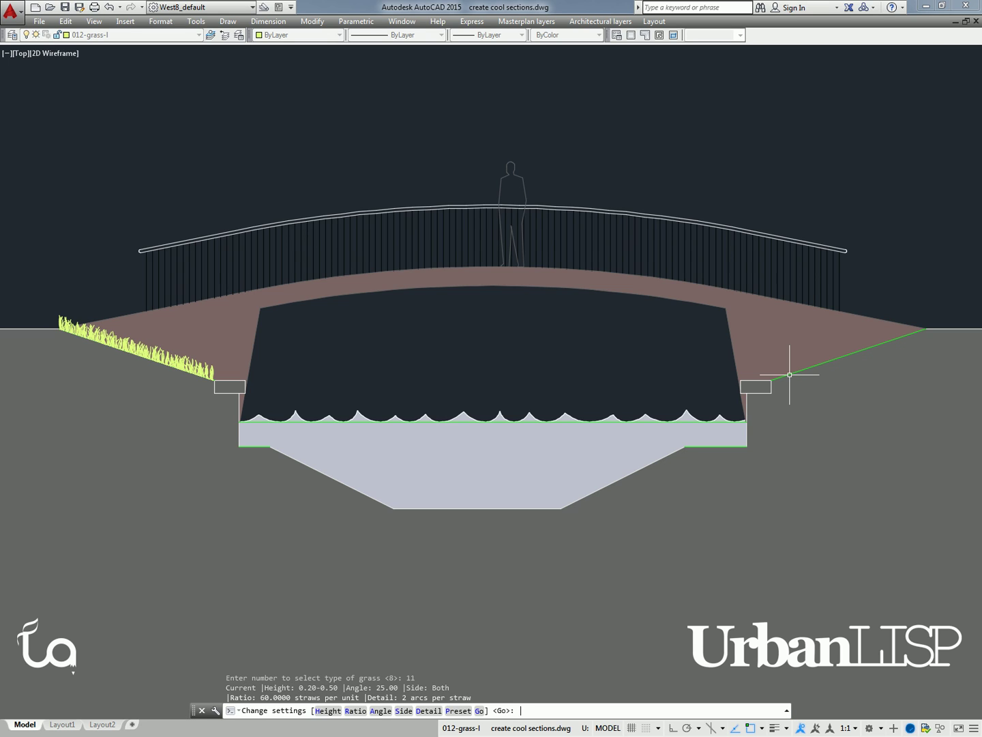
key("Return")
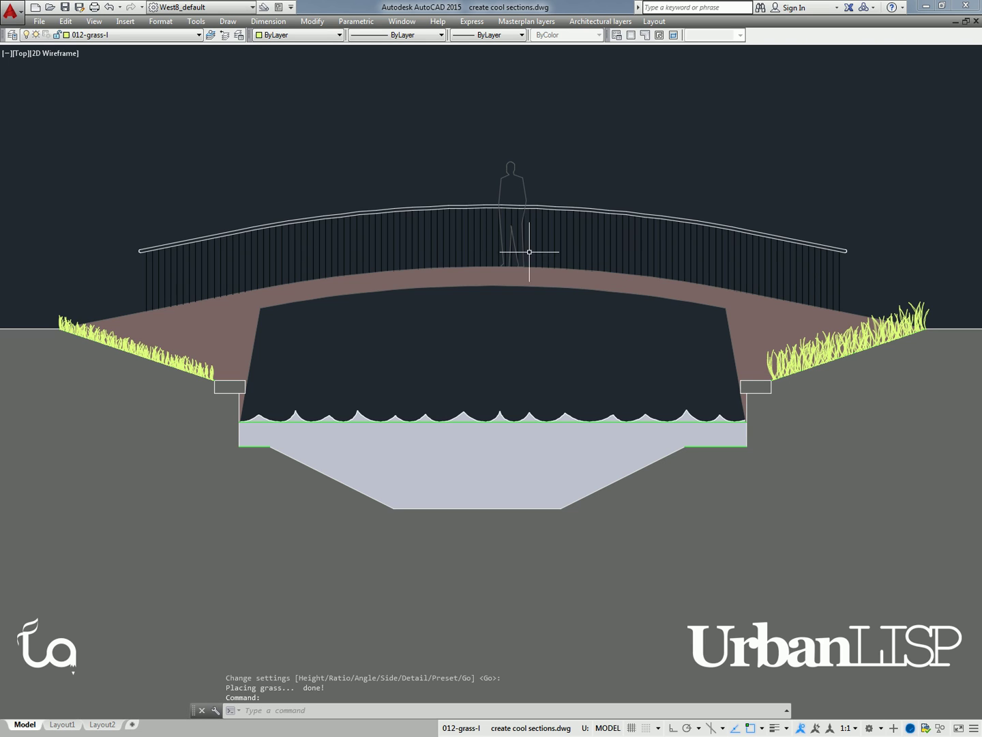
- Make 012-reed-l current and place tall reeds on the lower-left water edge with RIE
left_click(168, 35)
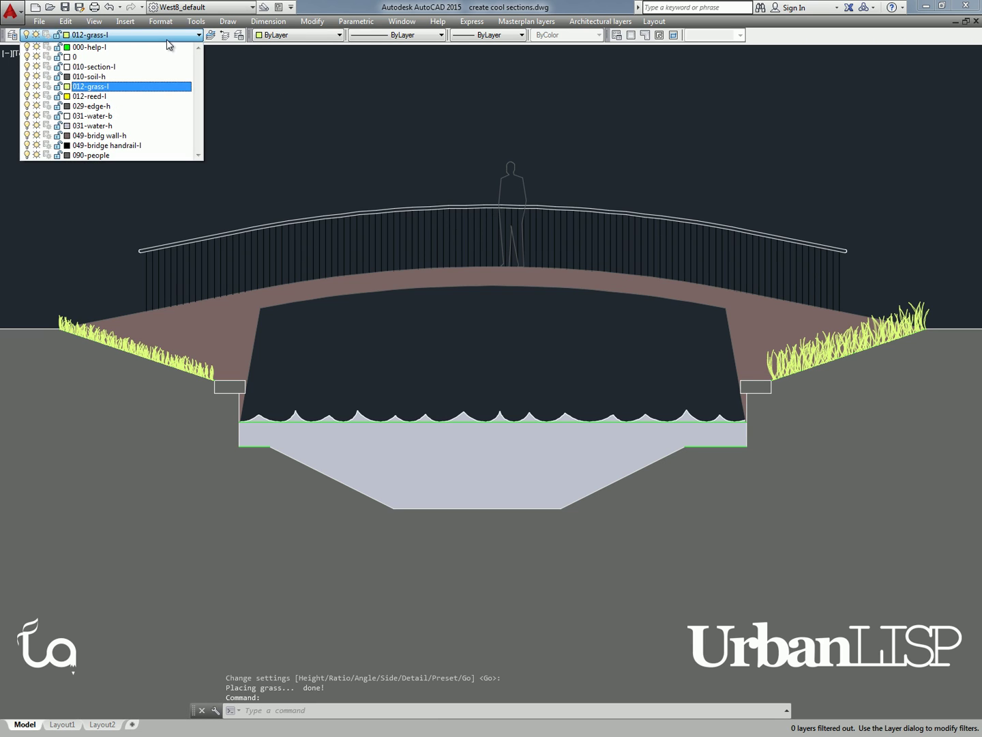
left_click(164, 96)
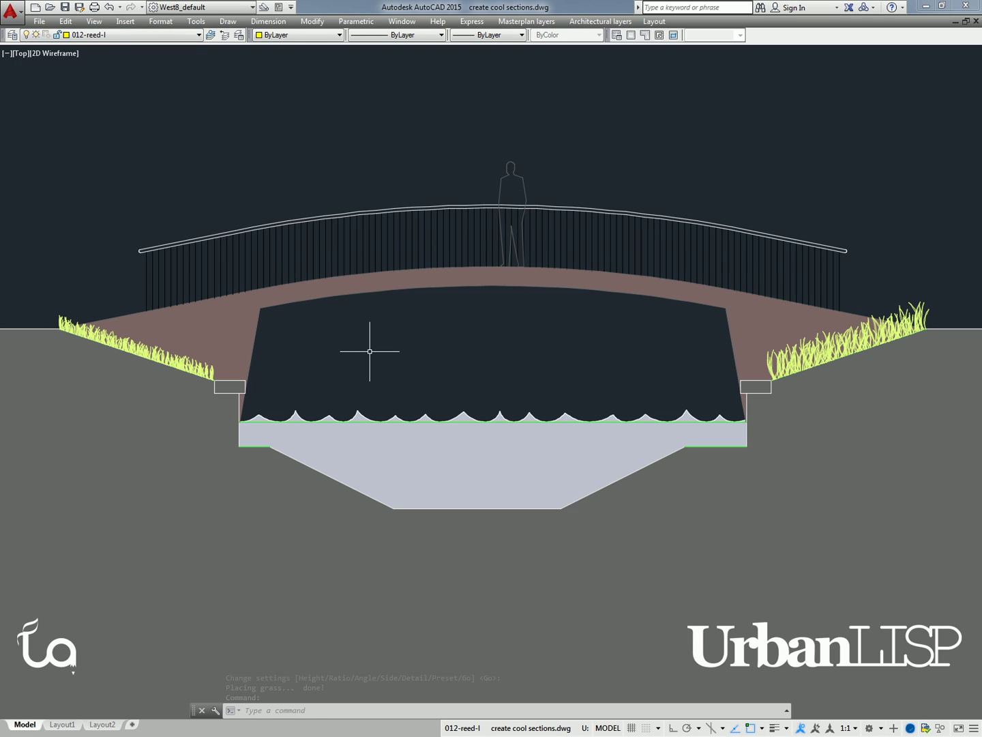
type("RIE")
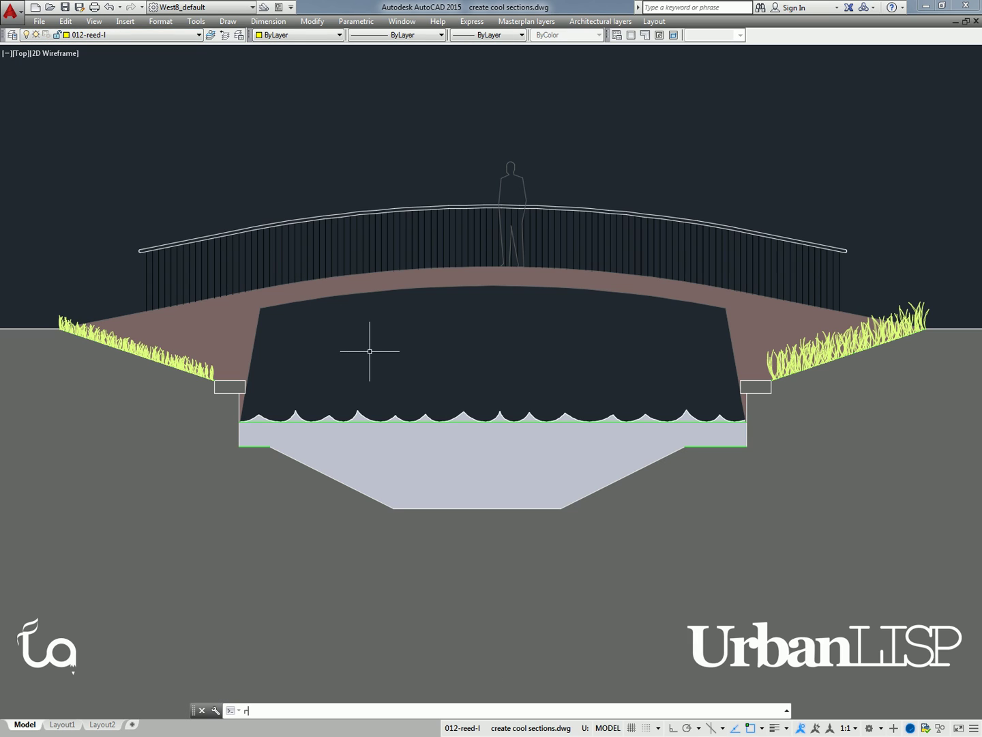
key("Return")
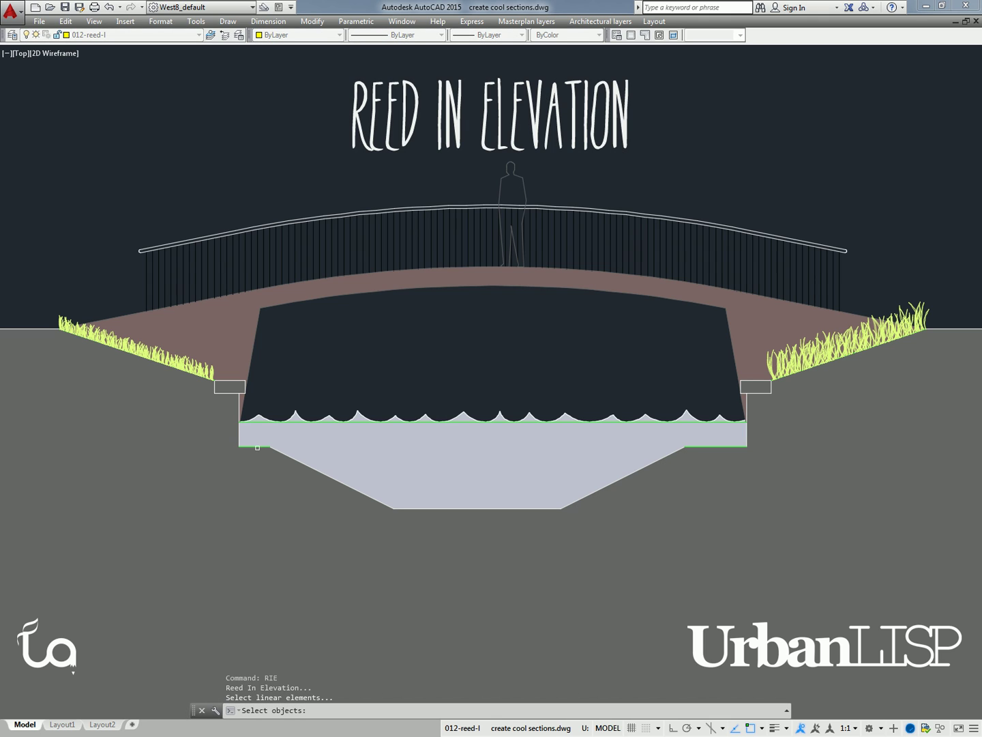
left_click(257, 447)
key("Return")
key("Return")
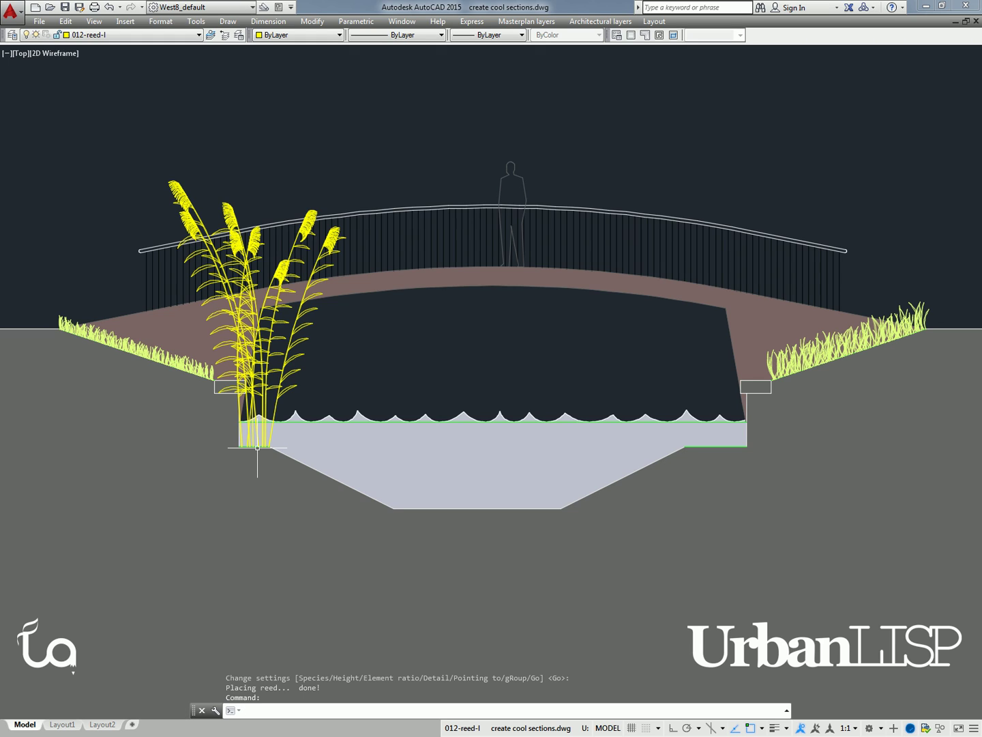
- Undo the tall reeds and rerun RIE on the previous left-edge selection
type("u")
key("Return")
type("rie")
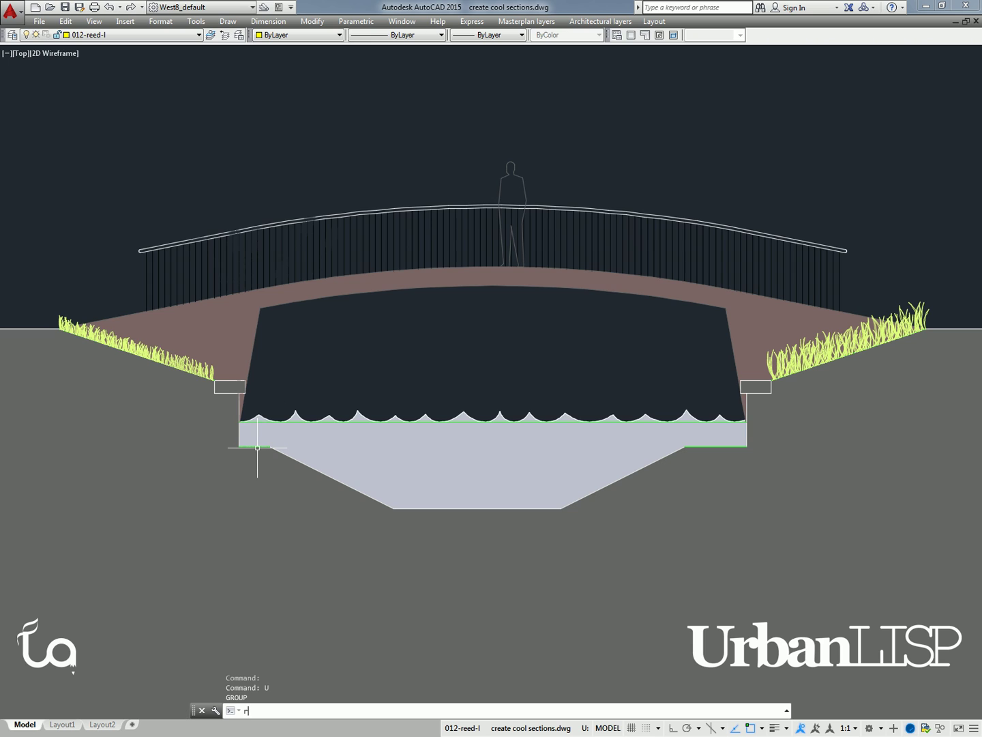
key("Return")
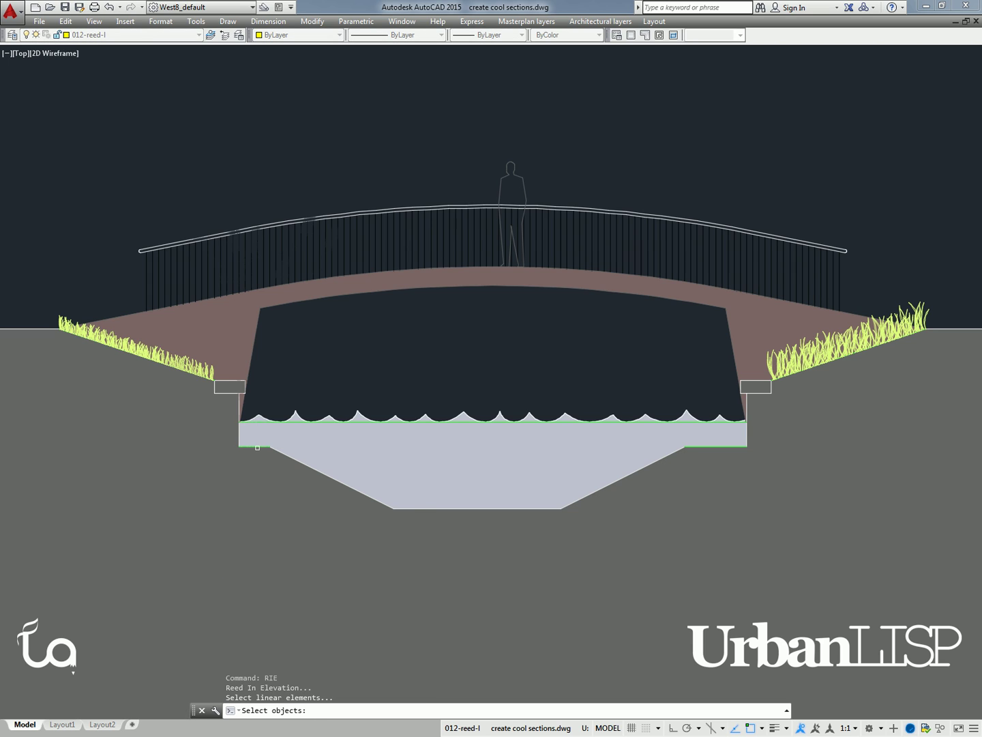
type("p")
key("Return")
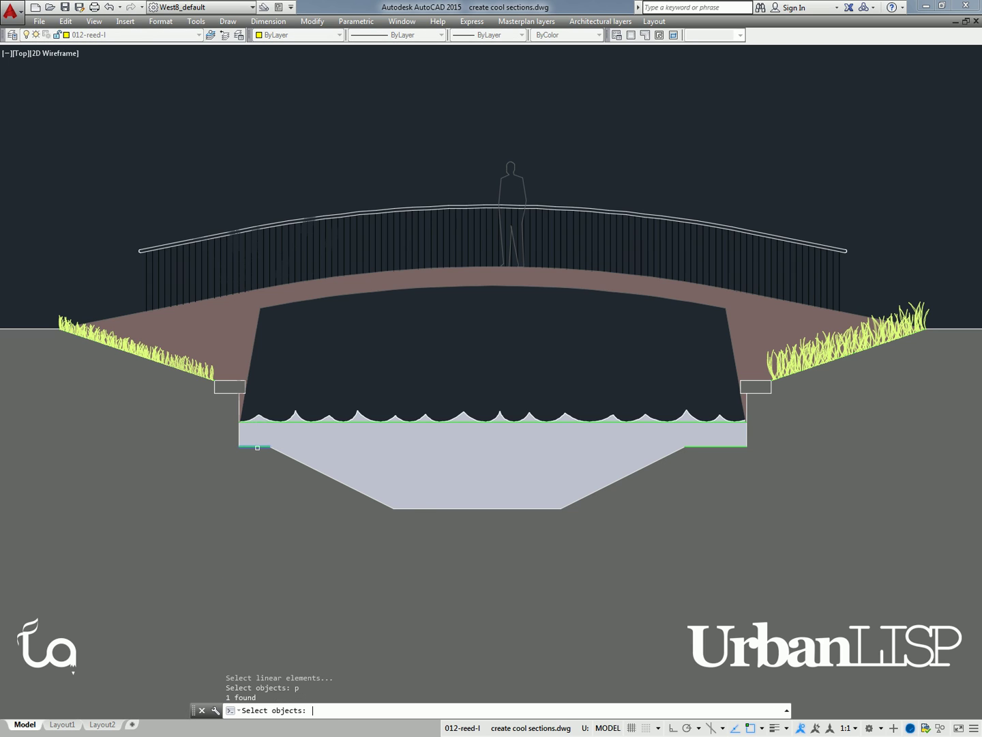
key("Return")
- Switch the reed species to TYPHACEAE and place the clump
type("s")
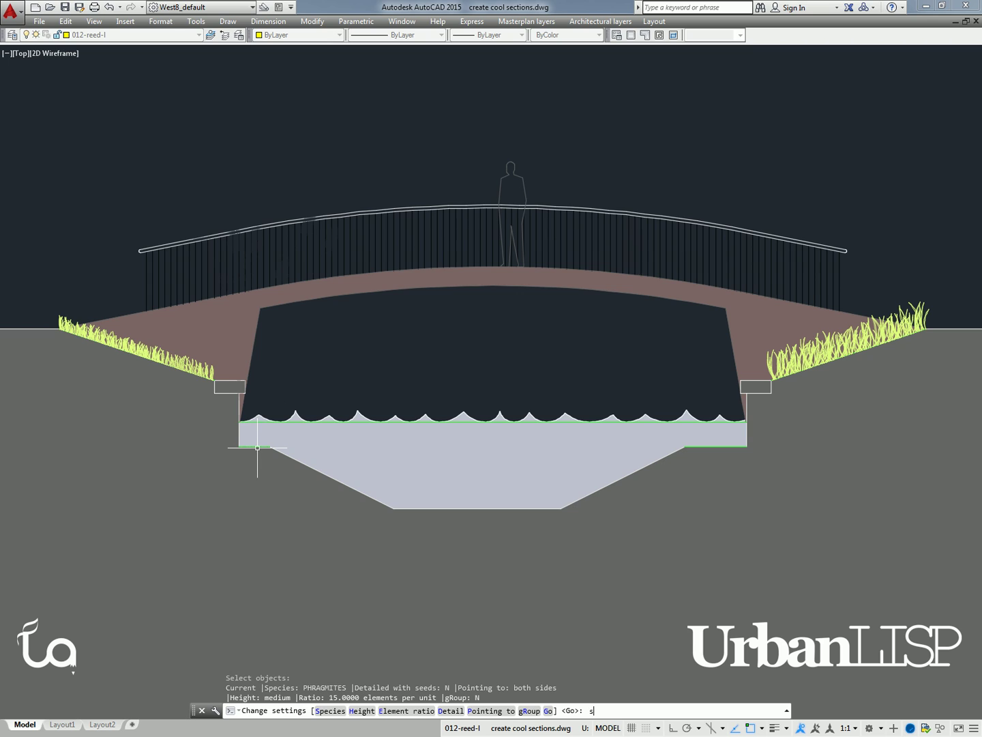
key("Return")
key("Return")
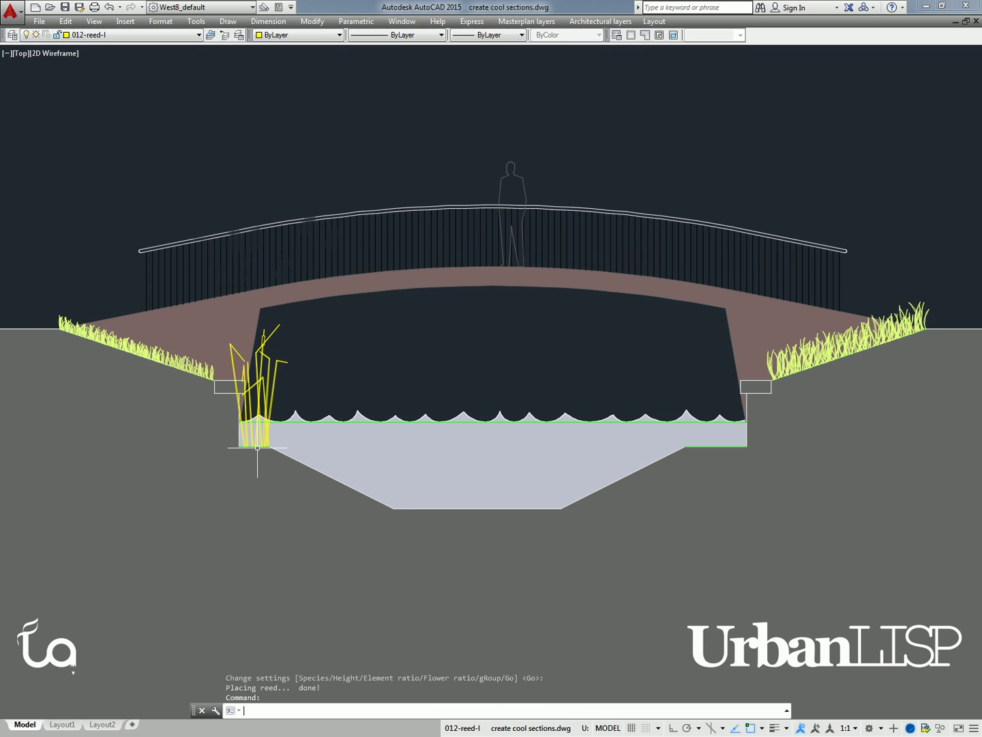
type("rie")
key("Return")
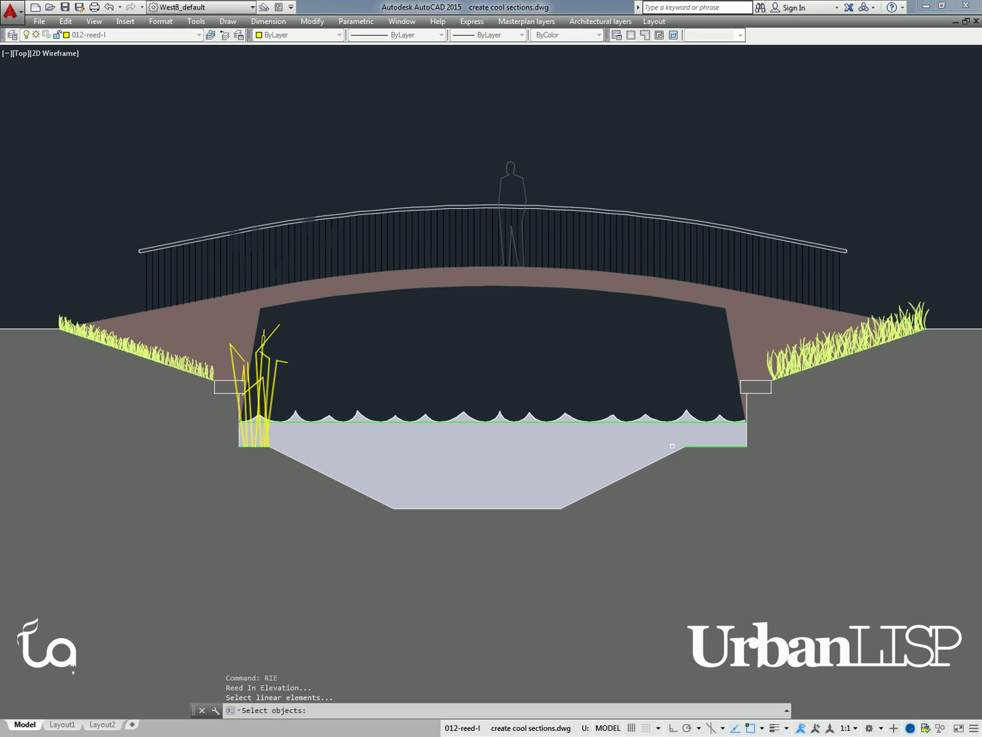
- Place TYPHACEAE reeds on the right water edge at 30 straws per unit
left_click(690, 445)
key("Return")
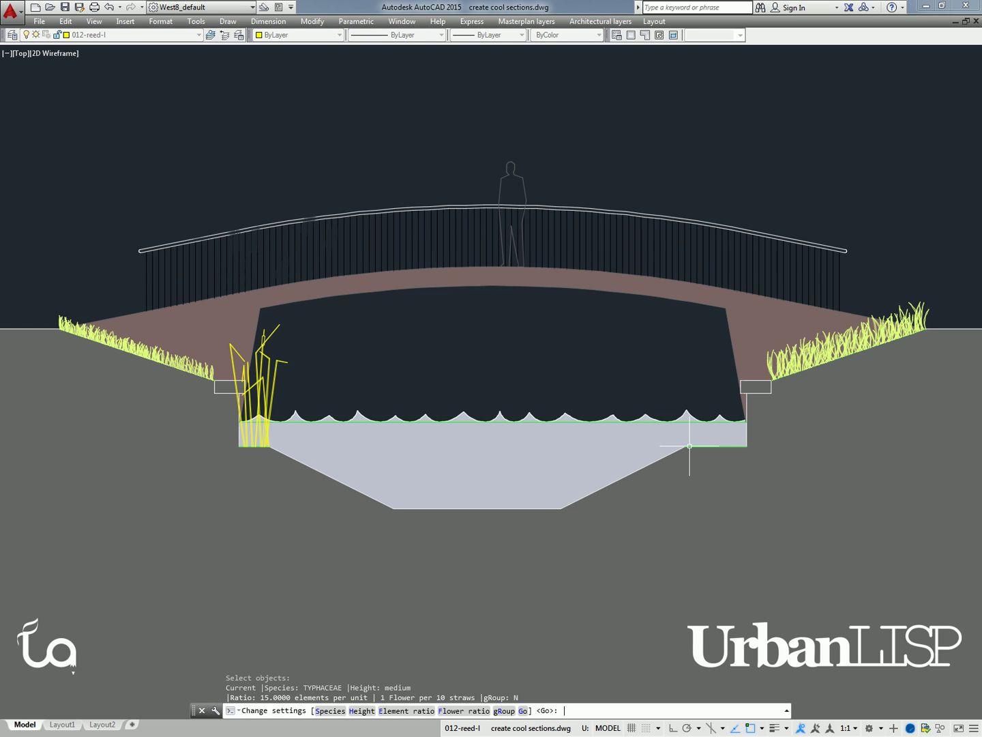
type("e")
key("Return")
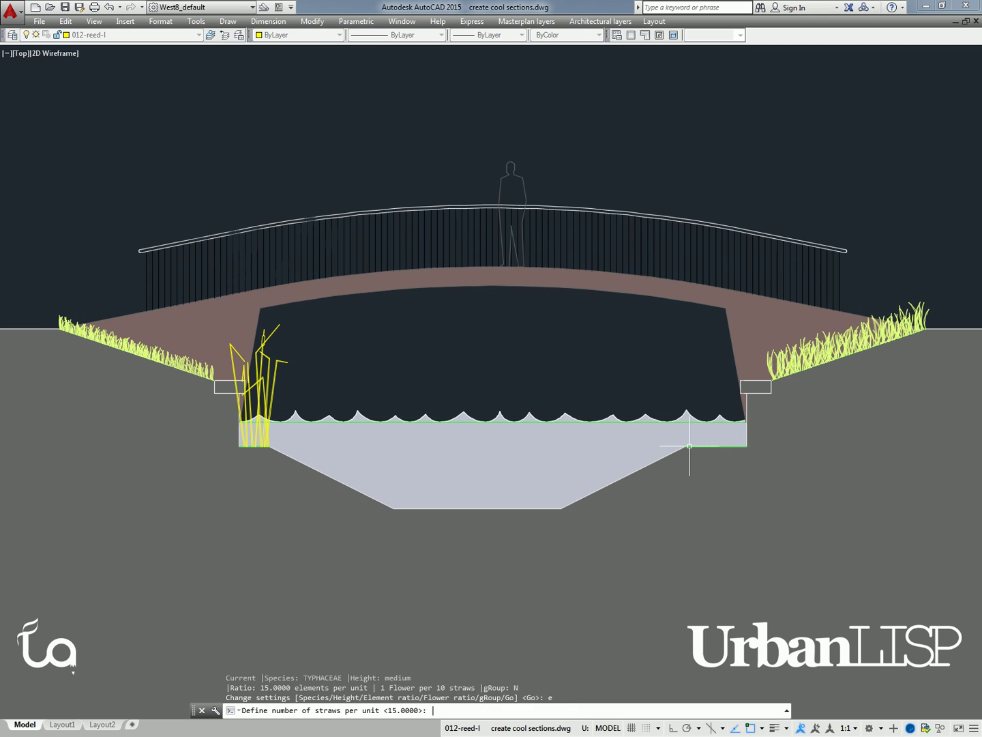
type("30")
key("Return")
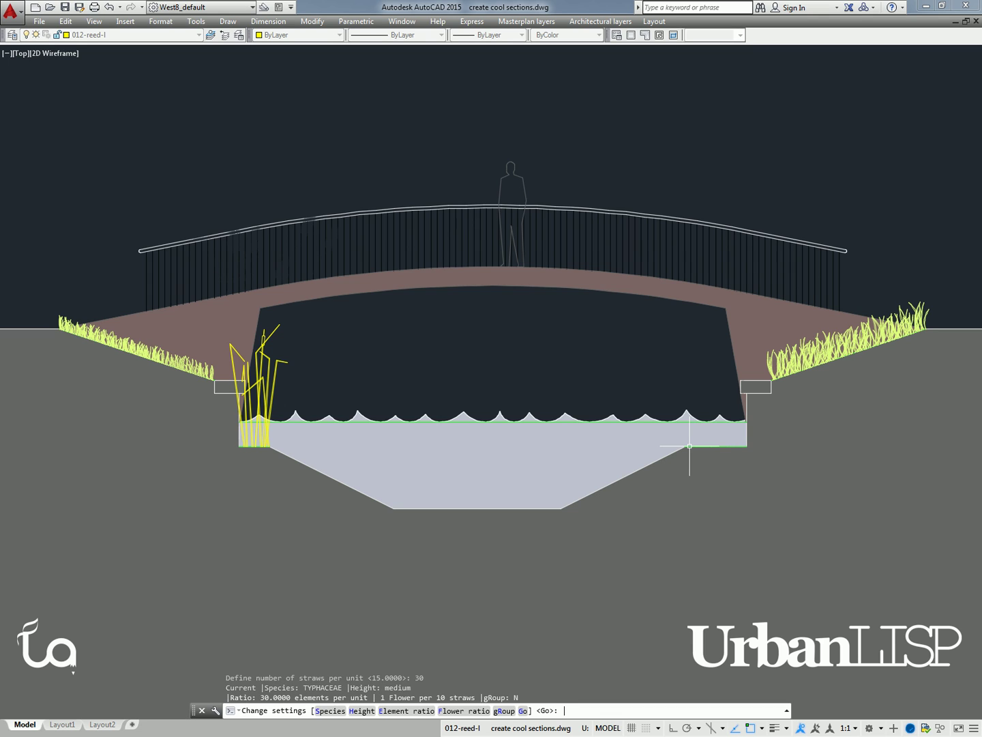
key("Return")
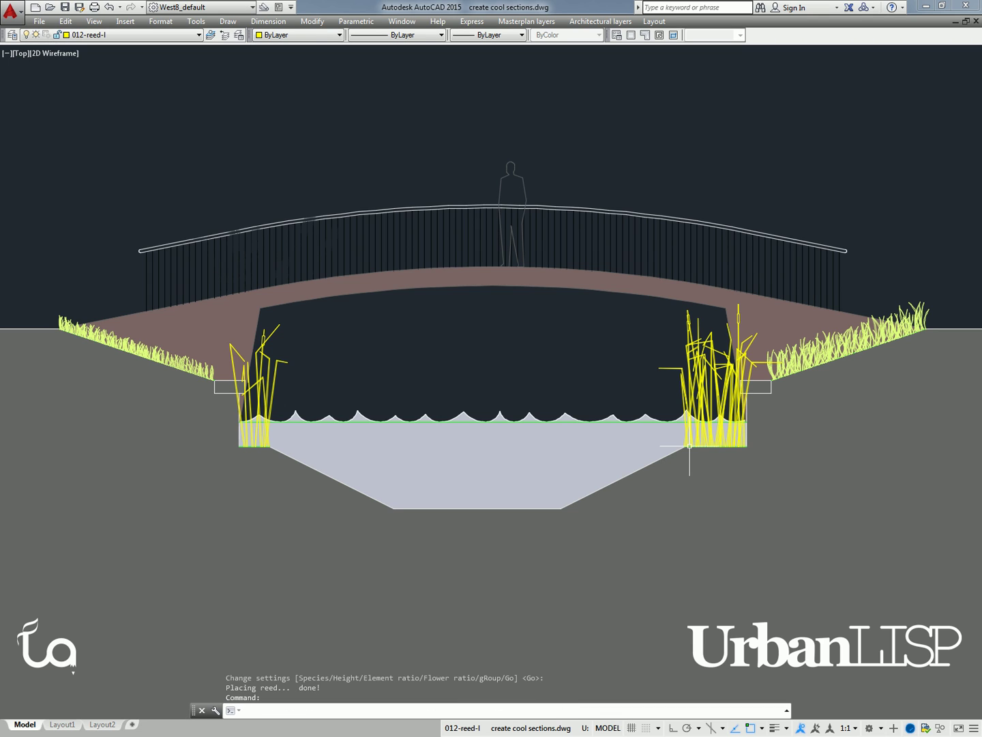